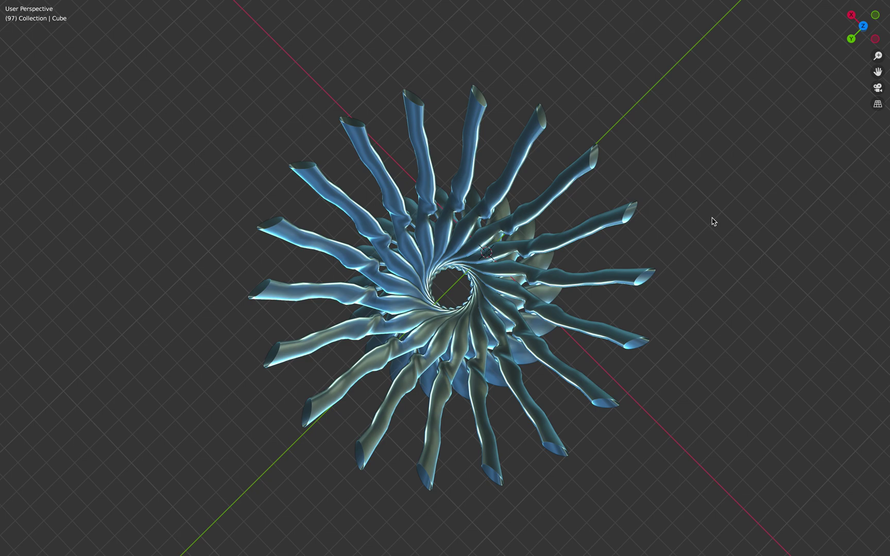
Play the animation full screen and examine the twisting blade form from above, the side and oblique angles
{"action": "middle_click_drag", "start_coordinate": [713, 246], "coordinate": [639, 209]}
{"action": "key", "text": "space"}
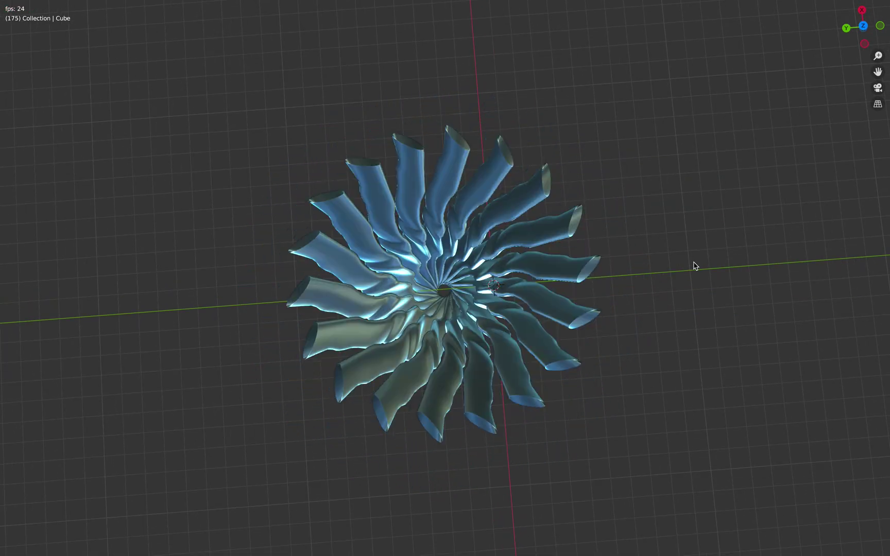
{"action": "middle_click_drag", "start_coordinate": [682, 262], "coordinate": [548, 251]}
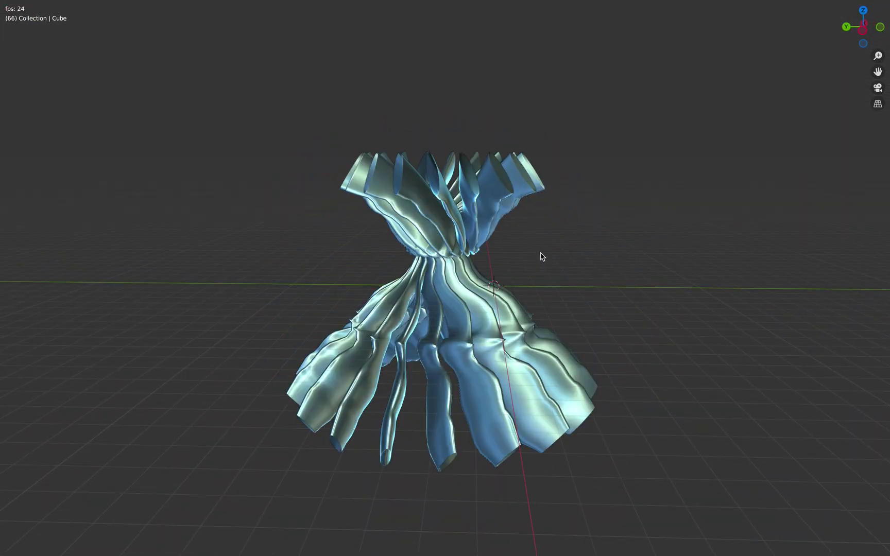
{"action": "middle_click_drag", "start_coordinate": [547, 258], "coordinate": [546, 314]}
{"action": "key", "text": "space"}
{"action": "middle_click_drag", "start_coordinate": [564, 278], "coordinate": [549, 168]}
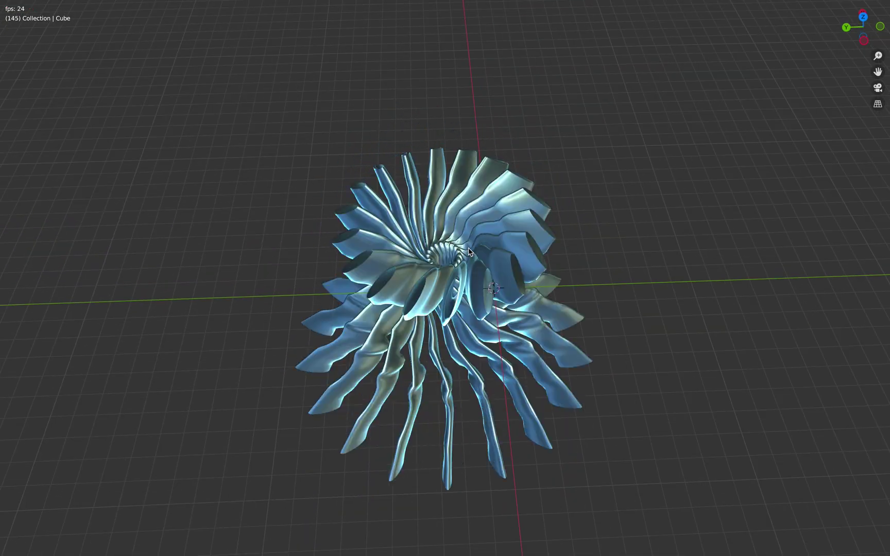
{"action": "middle_click_drag", "start_coordinate": [493, 287], "coordinate": [549, 282]}
{"action": "key", "text": "space"}
{"action": "key", "text": "space"}
{"action": "key", "text": "space"}
Restore the full workspace layout and widen the Sverchok node tree, Outliner and Properties areas
{"action": "key", "text": "ctrl+alt+space"}
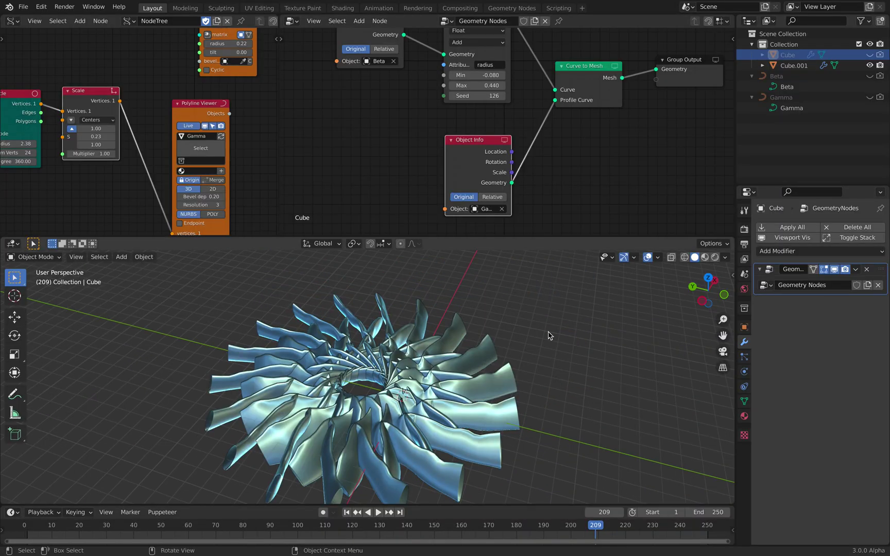
{"action": "middle_click_drag", "start_coordinate": [549, 334], "coordinate": [443, 379]}
{"action": "scroll", "coordinate": [404, 187], "scroll_direction": "down", "scroll_amount": 3}
{"action": "middle_click_drag", "start_coordinate": [427, 185], "coordinate": [473, 178]}
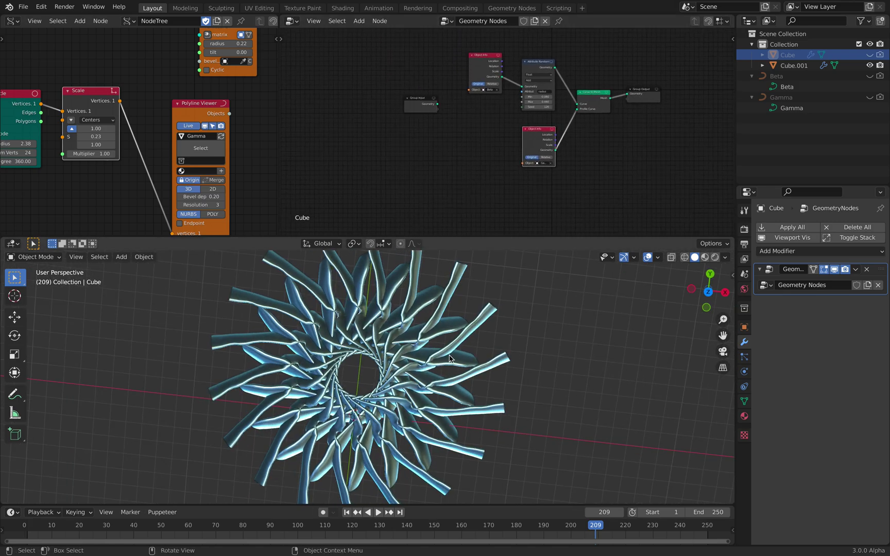
{"action": "middle_click_drag", "start_coordinate": [472, 288], "coordinate": [431, 297]}
{"action": "middle_click_drag", "start_coordinate": [372, 170], "coordinate": [430, 162]}
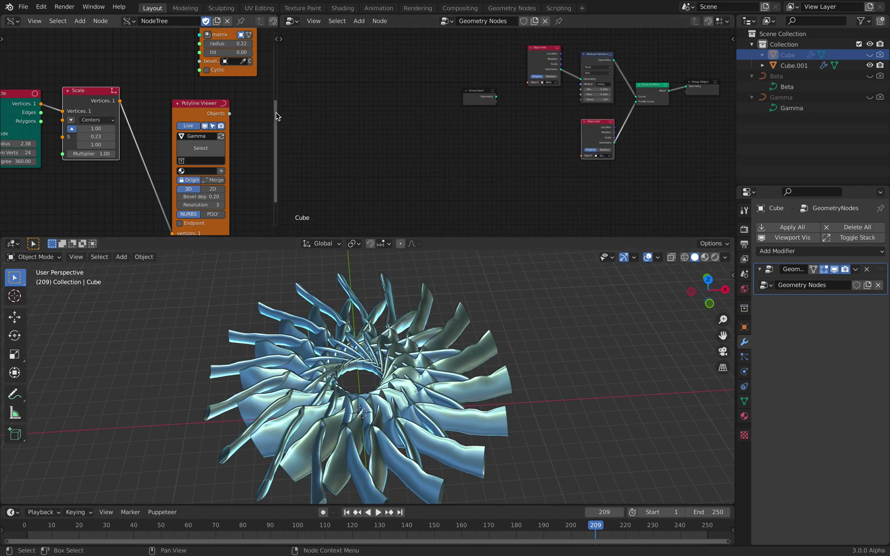
{"action": "left_click_drag", "start_coordinate": [279, 111], "coordinate": [379, 120]}
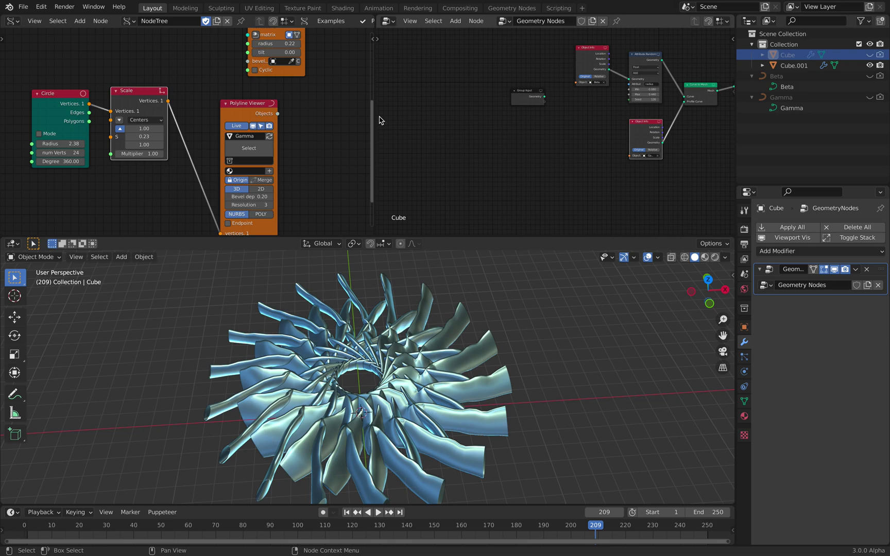
{"action": "left_click_drag", "start_coordinate": [735, 108], "coordinate": [700, 109]}
{"action": "middle_click_drag", "start_coordinate": [567, 111], "coordinate": [492, 114]}
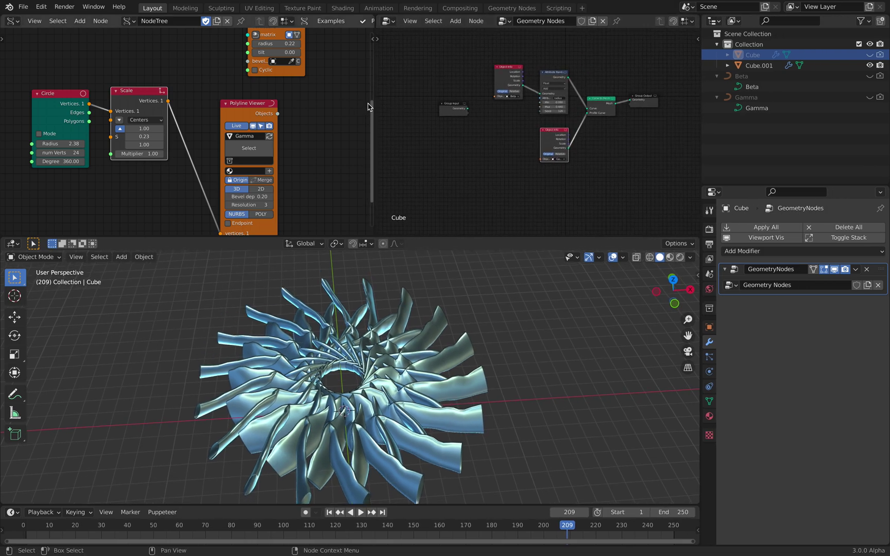
{"action": "left_click_drag", "start_coordinate": [376, 102], "coordinate": [426, 103]}
{"action": "middle_click_drag", "start_coordinate": [354, 110], "coordinate": [333, 163]}
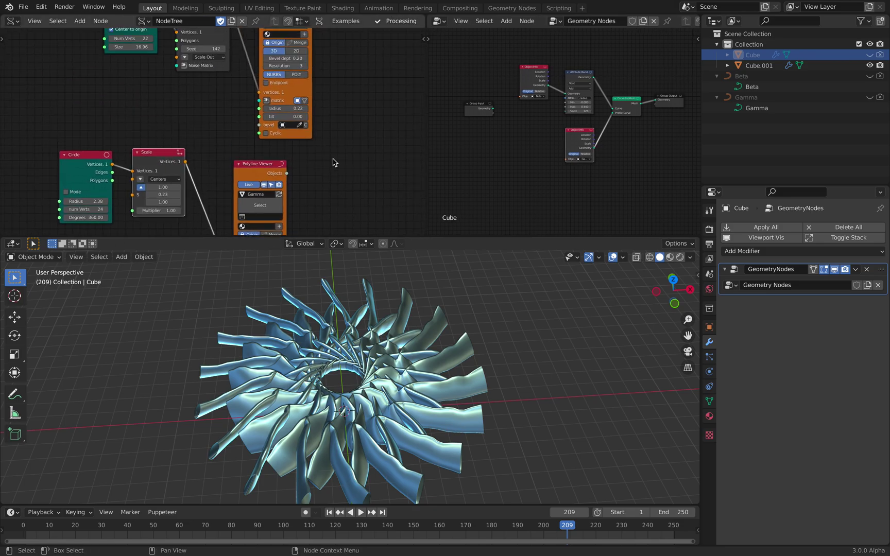
Play part of the animation and examine the blade form from a new angle
{"action": "middle_click_drag", "start_coordinate": [413, 344], "coordinate": [338, 371]}
{"action": "key", "text": "space"}
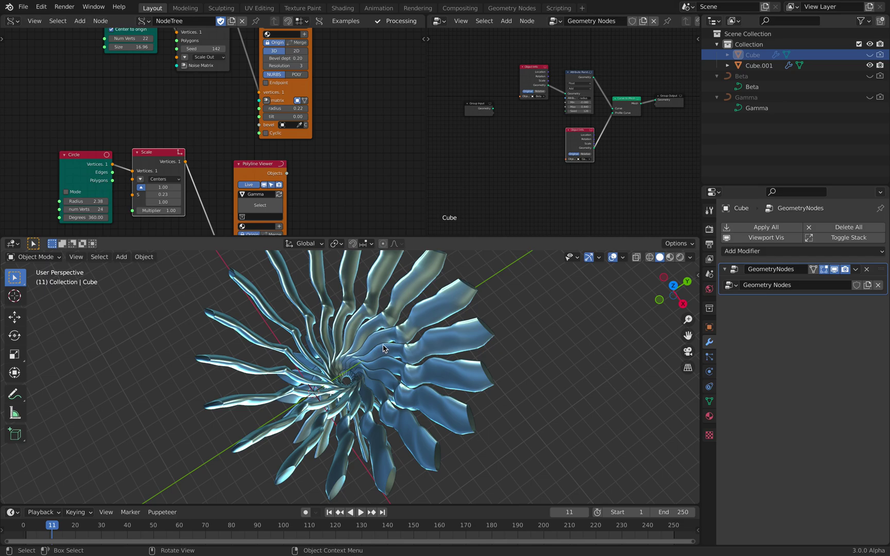
{"action": "middle_click_drag", "start_coordinate": [376, 349], "coordinate": [353, 346]}
{"action": "key", "text": "space"}
Set the Num Verts of the Line node feeding the Beta curve to 8
{"action": "scroll", "coordinate": [207, 165], "scroll_direction": "up", "scroll_amount": 4}
{"action": "middle_click_drag", "start_coordinate": [217, 96], "coordinate": [216, 167]}
{"action": "scroll", "coordinate": [196, 155], "scroll_direction": "up", "scroll_amount": 1}
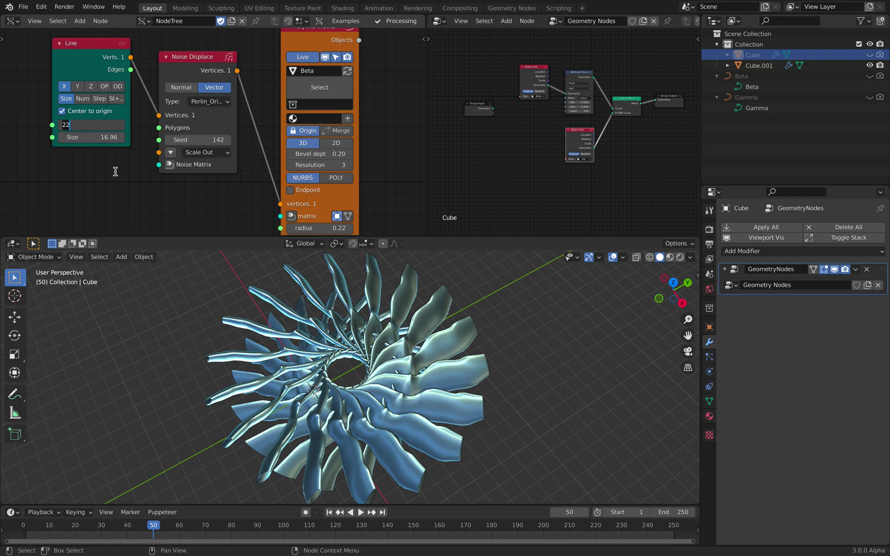
{"action": "type", "text": "8"}
{"action": "key", "text": "Return"}
{"action": "middle_click_drag", "start_coordinate": [410, 363], "coordinate": [457, 339]}
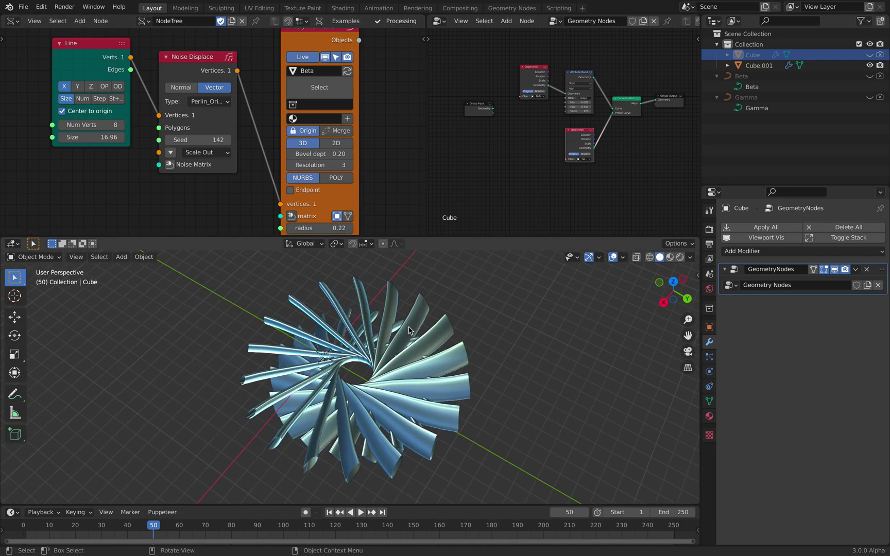
Select the Cube.001 blade array and try 3 vertices in its Geometry Nodes modifier before settling on 13
{"action": "left_click", "coordinate": [392, 287]}
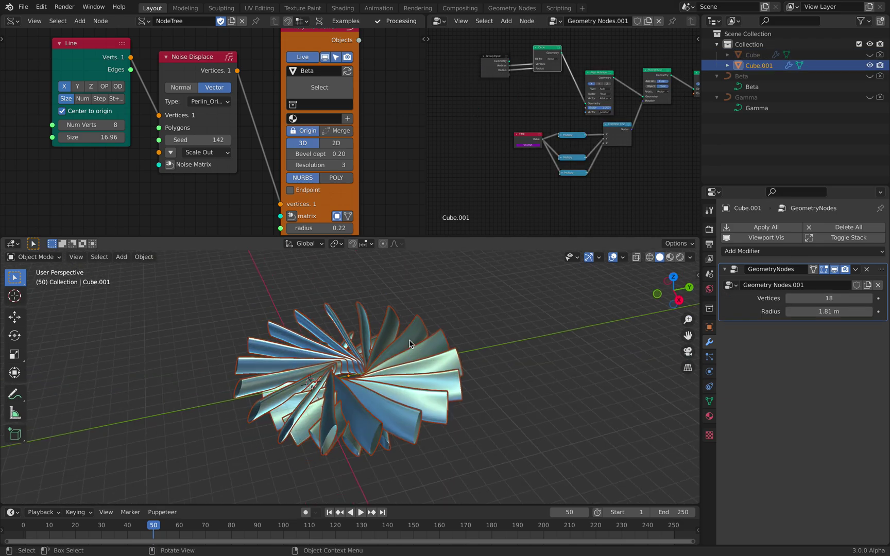
{"action": "key", "text": "Home"}
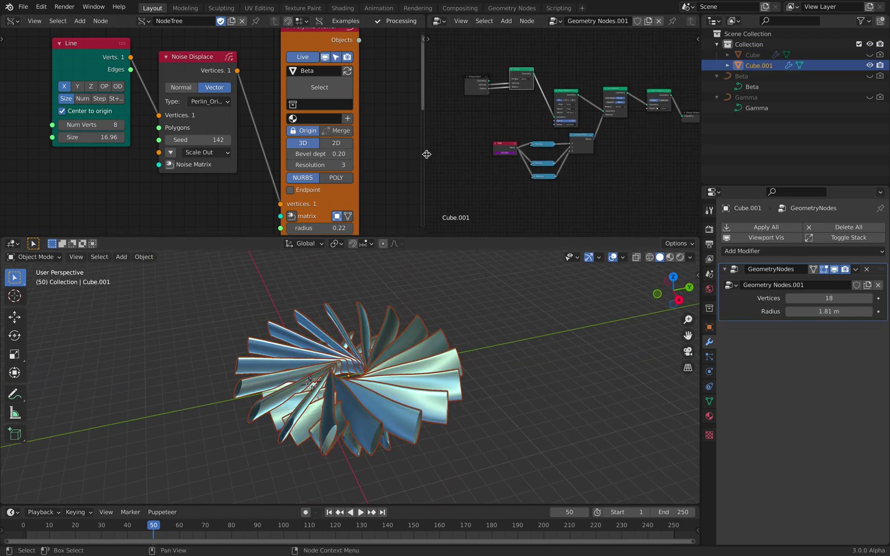
{"action": "left_click_drag", "start_coordinate": [426, 155], "coordinate": [422, 154]}
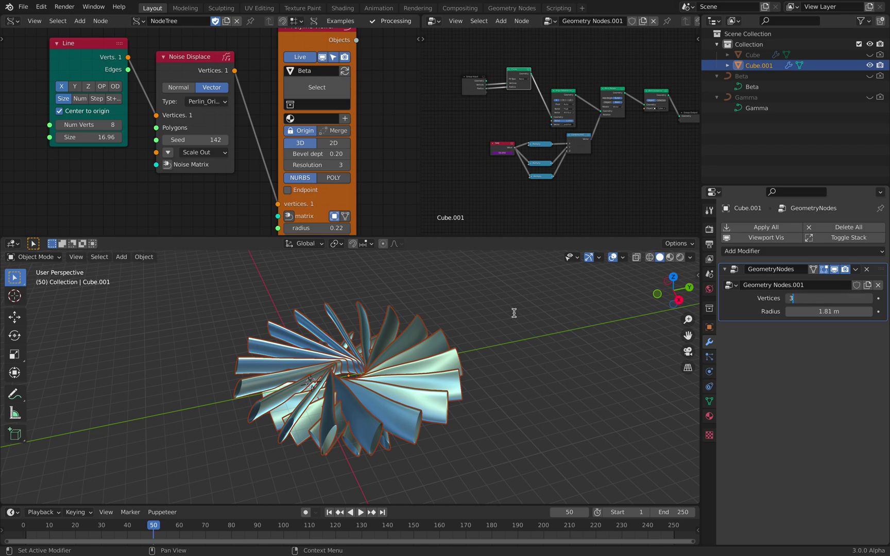
{"action": "type", "text": "3"}
{"action": "key", "text": "Return"}
{"action": "middle_click_drag", "start_coordinate": [514, 312], "coordinate": [561, 355]}
{"action": "left_click_drag", "start_coordinate": [815, 298], "coordinate": [857, 298]}
Play the animation of the 13-blade array and examine its motion around the centre
{"action": "key", "text": "space"}
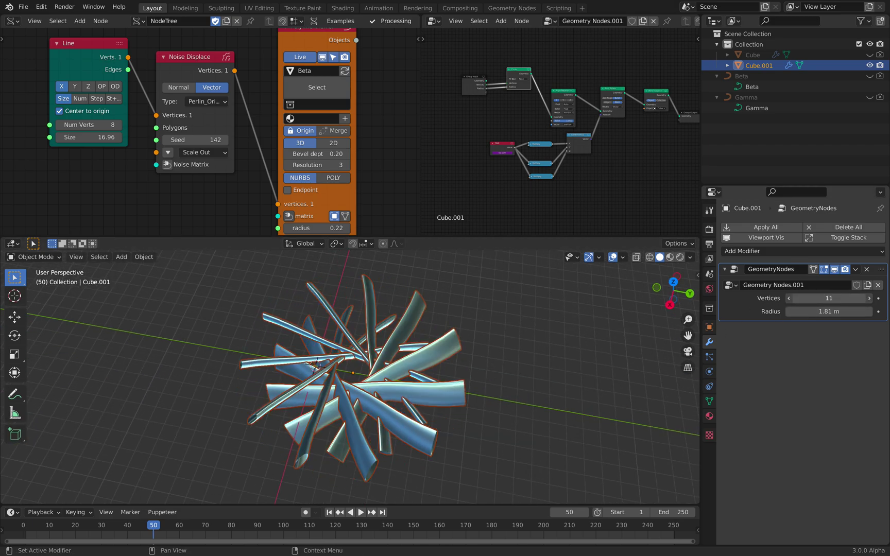
{"action": "middle_click_drag", "start_coordinate": [309, 344], "coordinate": [355, 354]}
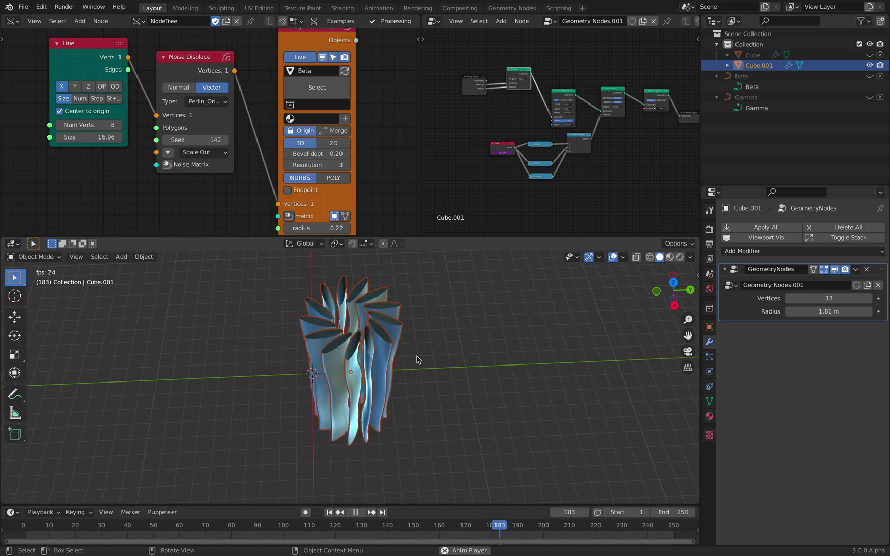
{"action": "key", "text": "space"}
Reconnect the Combine XYZ node's Vector output to the Point Rotate node's Rotation input
{"action": "scroll", "coordinate": [573, 176], "scroll_direction": "up", "scroll_amount": 1}
{"action": "scroll", "coordinate": [573, 172], "scroll_direction": "up", "scroll_amount": 2}
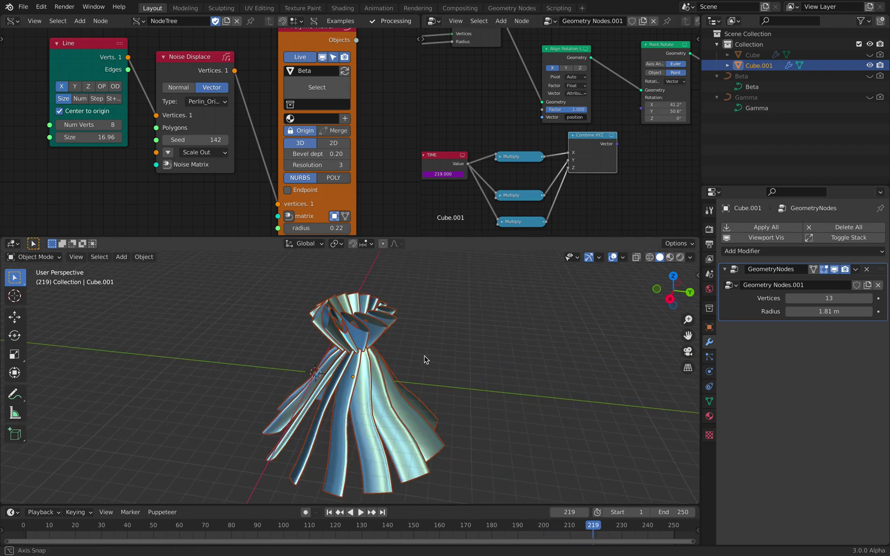
{"action": "left_click_drag", "start_coordinate": [642, 112], "coordinate": [641, 98]}
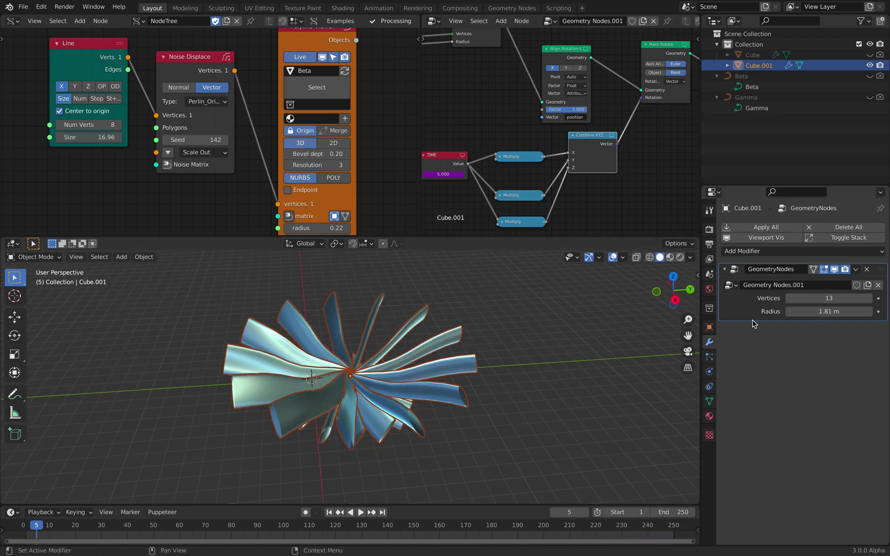
Set the blade array's modifier Radius to 9.83 m and preview the spread-out blades in playback
{"action": "left_click_drag", "start_coordinate": [828, 311], "coordinate": [878, 311]}
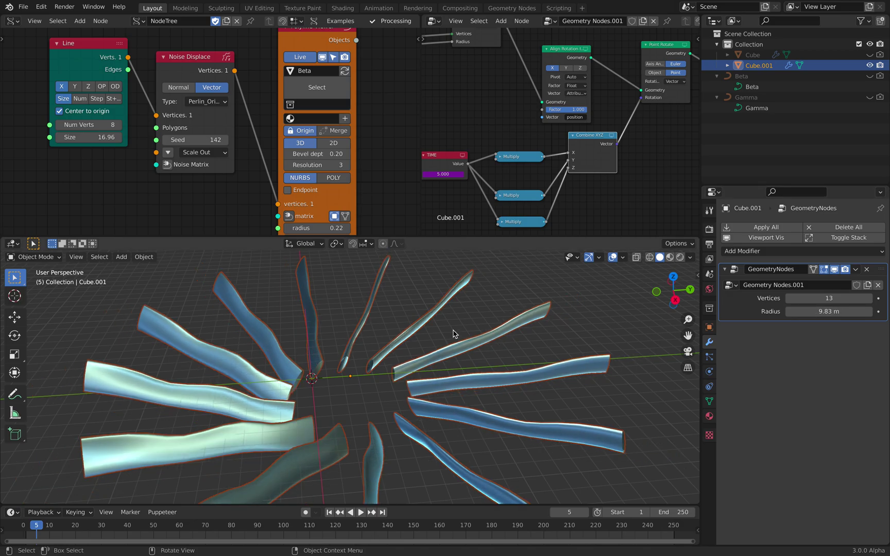
{"action": "left_click", "coordinate": [485, 356]}
{"action": "key", "text": "space"}
{"action": "scroll", "coordinate": [485, 356], "scroll_direction": "down", "scroll_amount": 2}
{"action": "middle_click_drag", "start_coordinate": [486, 356], "coordinate": [482, 334]}
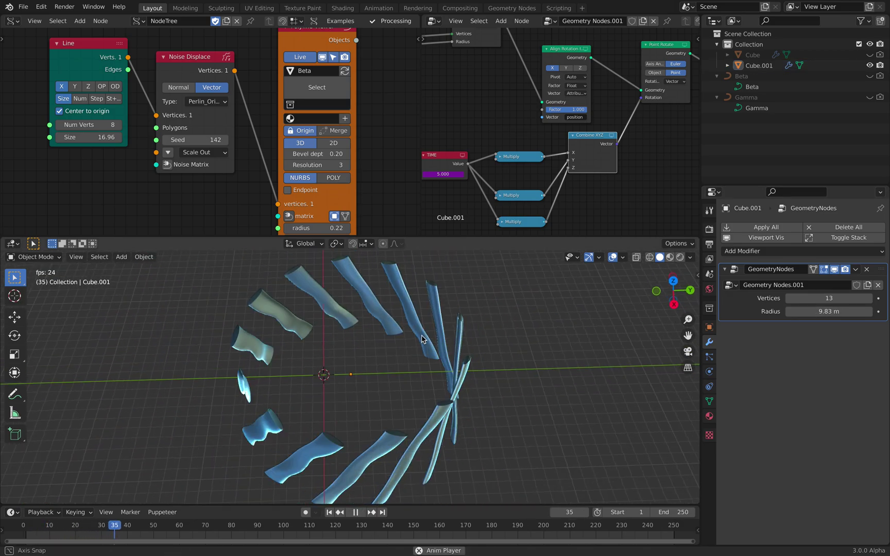
{"action": "middle_click_drag", "start_coordinate": [406, 332], "coordinate": [389, 387]}
{"action": "key", "text": "space"}
{"action": "key", "text": "space"}
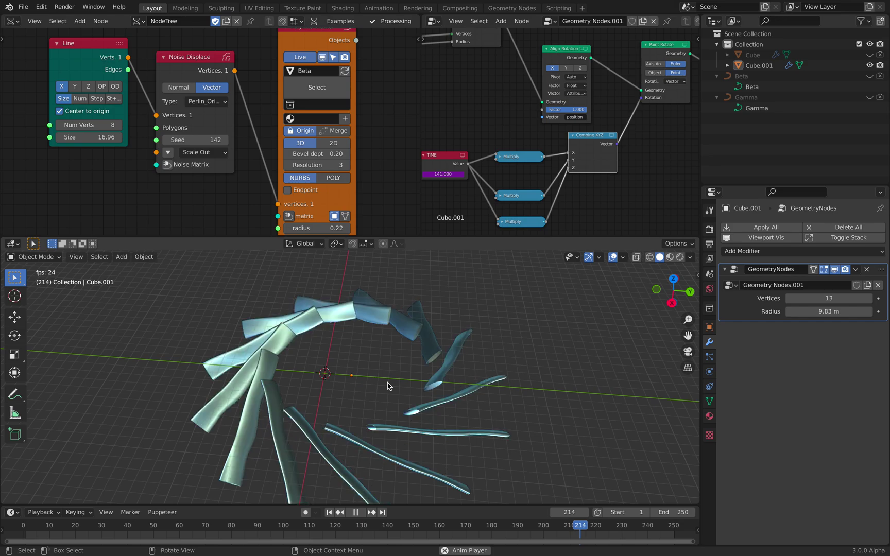
{"action": "key", "text": "space"}
{"action": "middle_click_drag", "start_coordinate": [359, 379], "coordinate": [379, 341]}
Enlarge the node editors by shrinking the 3D viewport's height and widening the Sverchok node tree
{"action": "scroll", "coordinate": [262, 117], "scroll_direction": "down", "scroll_amount": 4}
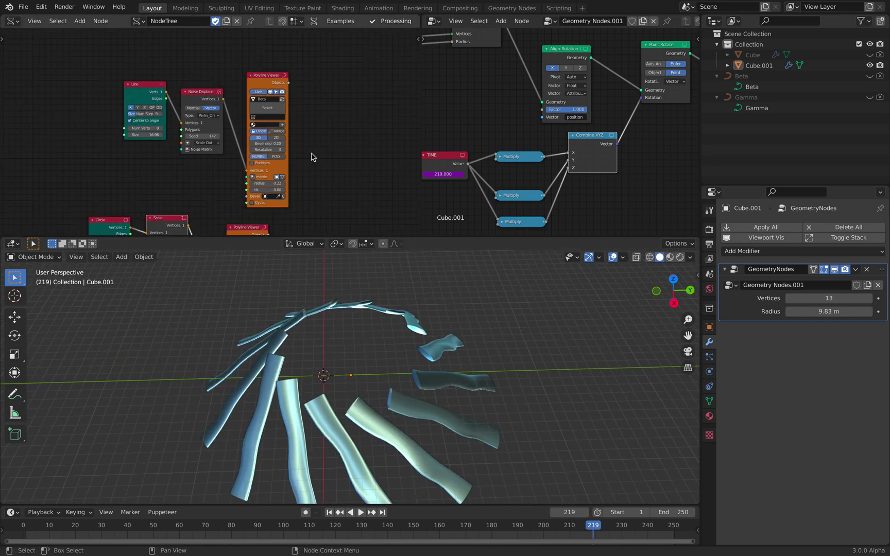
{"action": "left_click_drag", "start_coordinate": [470, 236], "coordinate": [469, 320]}
{"action": "scroll", "coordinate": [325, 164], "scroll_direction": "down", "scroll_amount": 2}
{"action": "left_click_drag", "start_coordinate": [422, 132], "coordinate": [444, 112]}
{"action": "scroll", "coordinate": [268, 114], "scroll_direction": "up", "scroll_amount": 2}
{"action": "scroll", "coordinate": [221, 175], "scroll_direction": "up", "scroll_amount": 4}
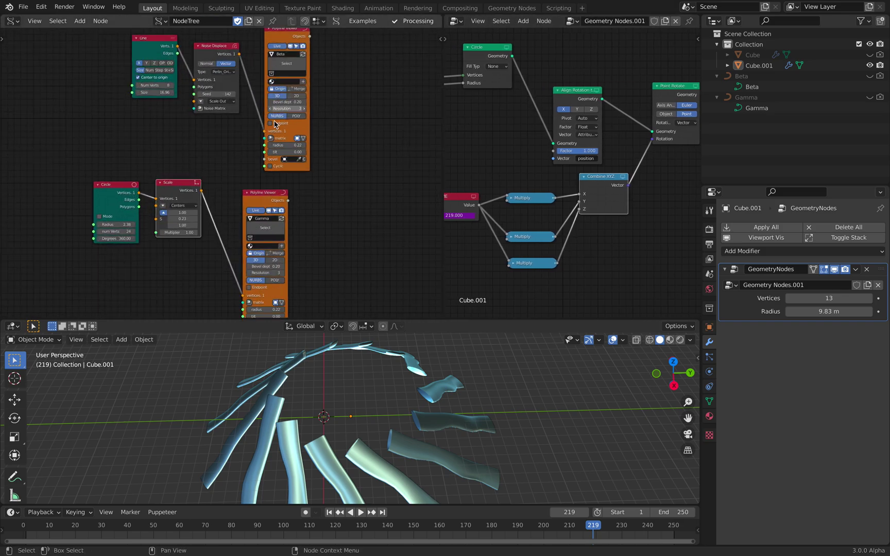
Reposition the Noise Displace node and set the Line node's Num Verts to 28
{"action": "middle_click_drag", "start_coordinate": [209, 85], "coordinate": [250, 166]}
{"action": "scroll", "coordinate": [250, 166], "scroll_direction": "up", "scroll_amount": 5}
{"action": "left_click_drag", "start_coordinate": [196, 94], "coordinate": [172, 107]}
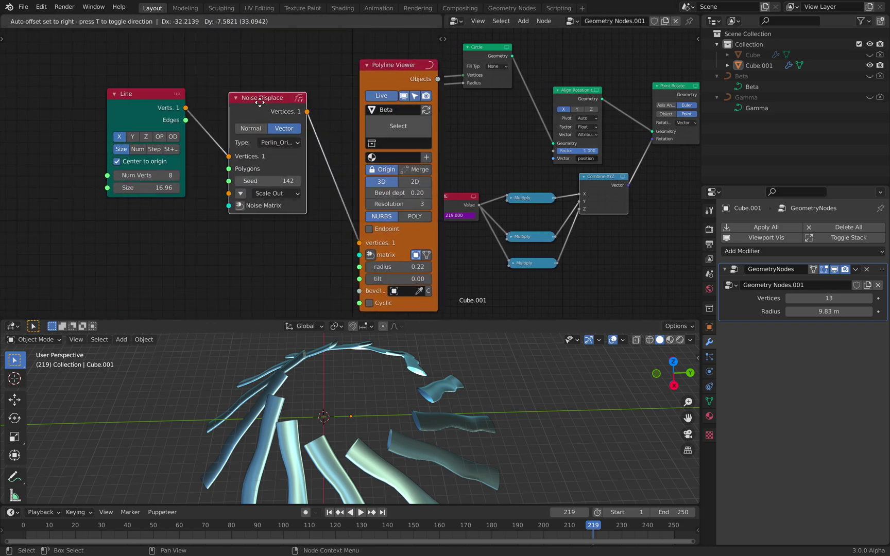
{"action": "scroll", "coordinate": [154, 144], "scroll_direction": "down", "scroll_amount": 2}
{"action": "scroll", "coordinate": [147, 144], "scroll_direction": "up", "scroll_amount": 1}
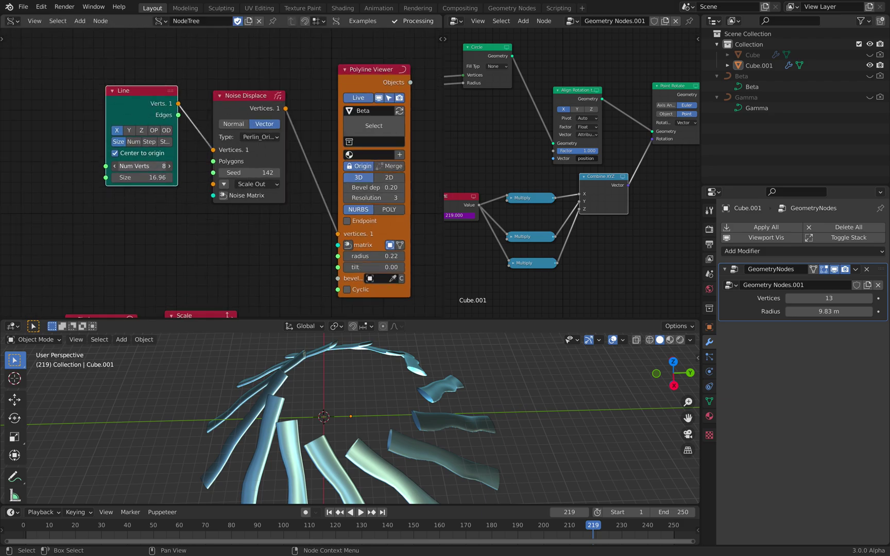
{"action": "left_click_drag", "start_coordinate": [141, 165], "coordinate": [170, 166]}
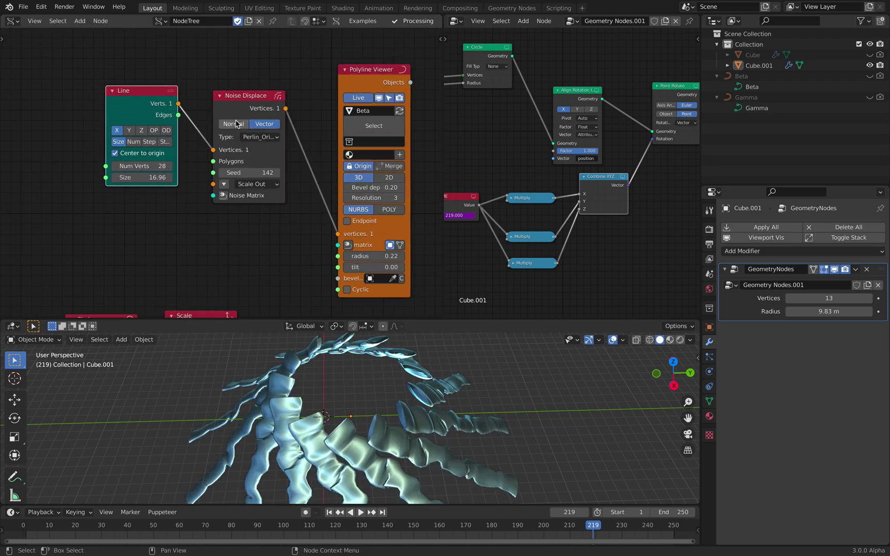
Shift the Noise Displace node slightly and set its Seed to 176
{"action": "left_click_drag", "start_coordinate": [242, 109], "coordinate": [250, 108]}
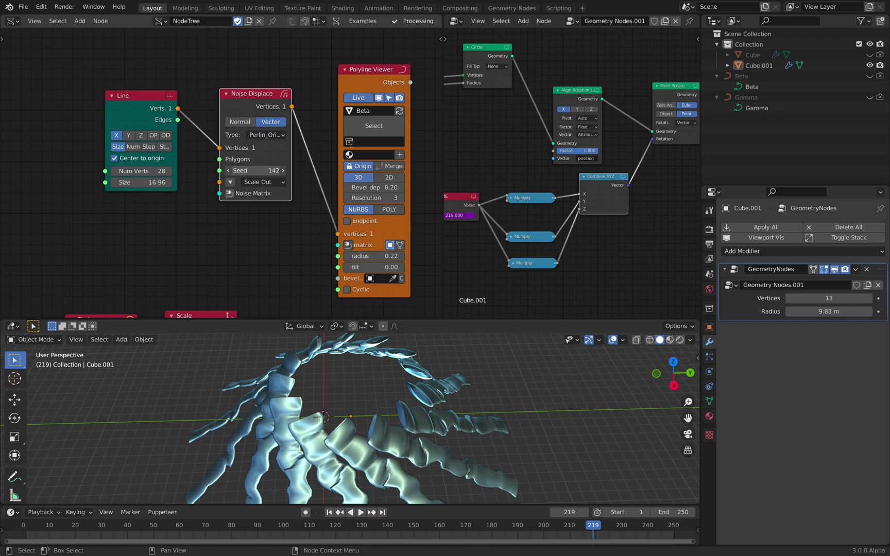
{"action": "left_click_drag", "start_coordinate": [242, 171], "coordinate": [252, 171]}
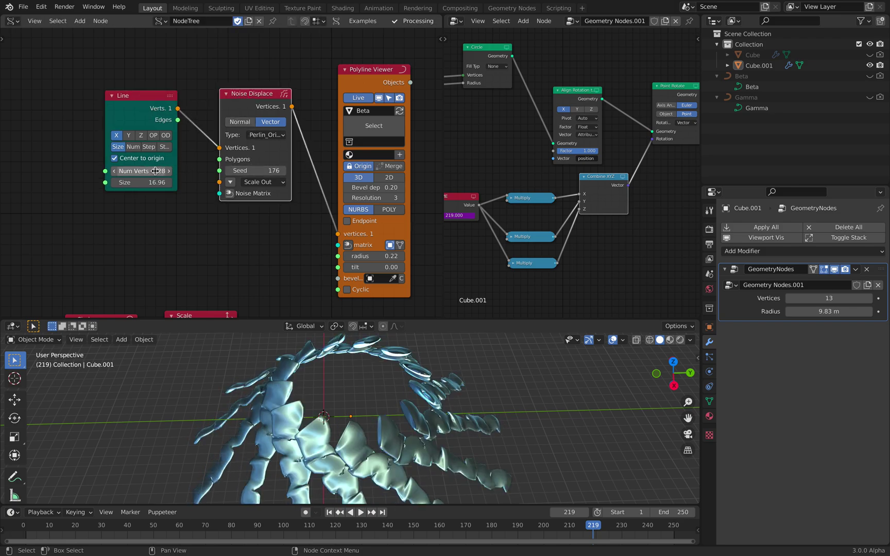
Set the Line node's Size to 22.00 and its Num Verts to 12
{"action": "mouse_move", "coordinate": [150, 182]}
{"action": "left_mouse_down"}
{"action": "mouse_move", "coordinate": [180, 182]}
{"action": "mouse_move", "coordinate": [164, 183]}
{"action": "left_mouse_up"}
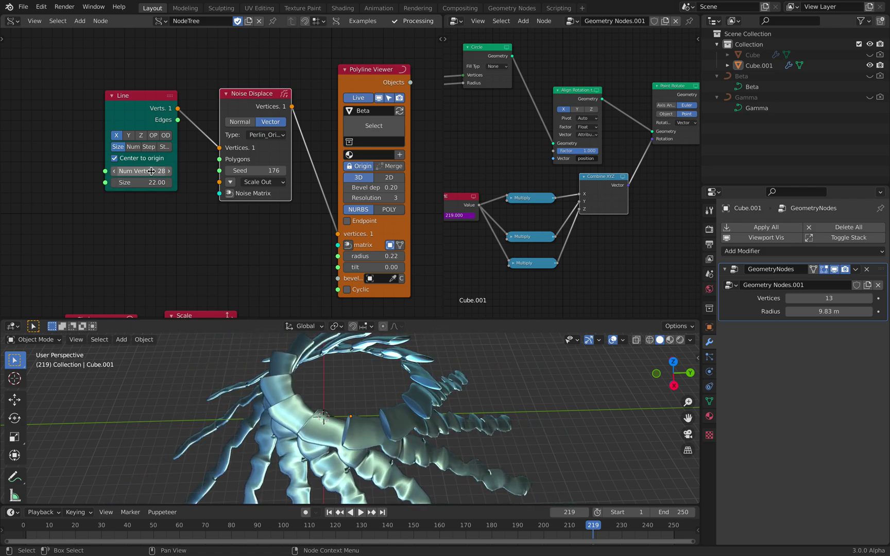
{"action": "type", "text": "12"}
{"action": "key", "text": "Return"}
Move the Beta curve's Polyline Viewer node slightly closer to the Noise Displace node
{"action": "middle_click_drag", "start_coordinate": [213, 234], "coordinate": [196, 153]}
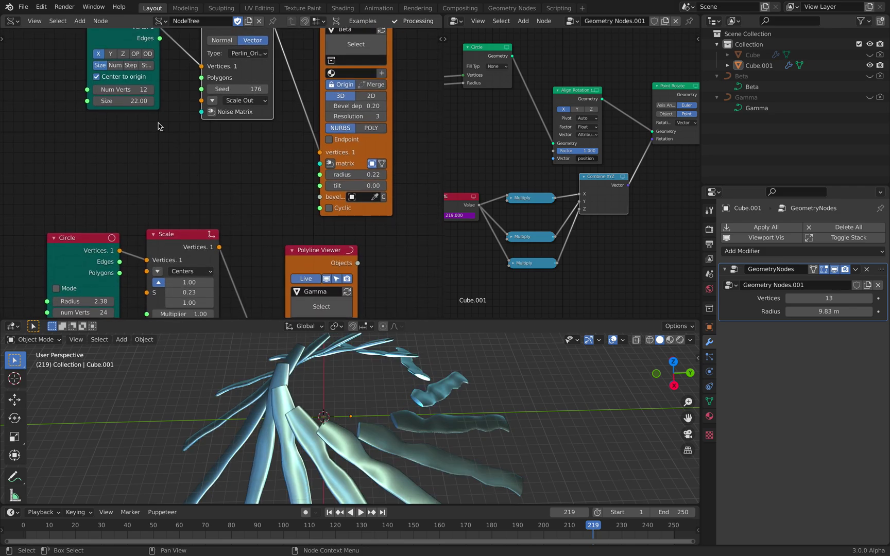
{"action": "middle_click_drag", "start_coordinate": [204, 113], "coordinate": [166, 184]}
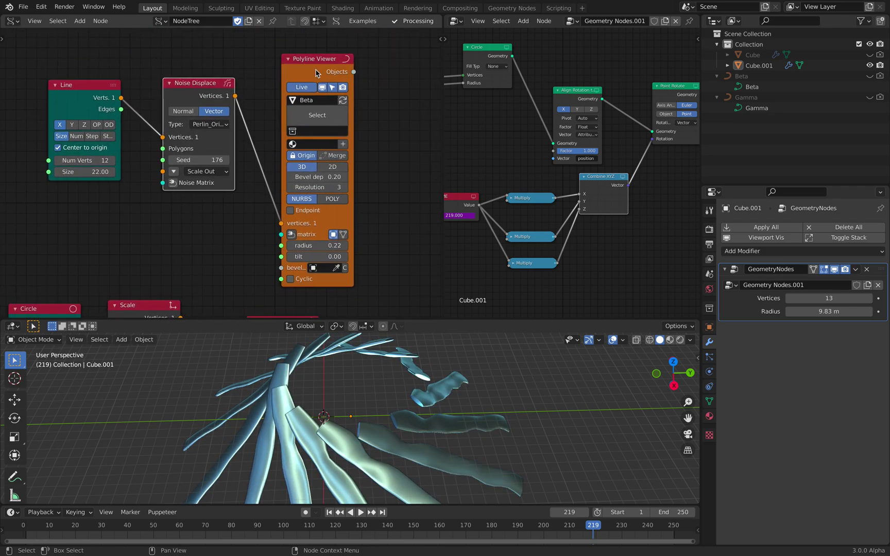
{"action": "left_click_drag", "start_coordinate": [316, 72], "coordinate": [307, 69]}
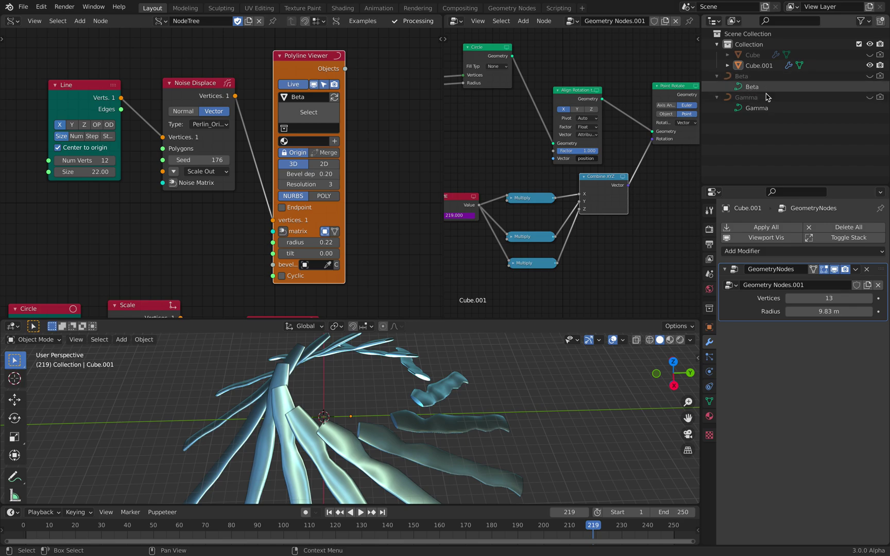
Set the Radius of the Circle node feeding the Gamma curve to 2.08 and shift the node slightly
{"action": "middle_click_drag", "start_coordinate": [369, 162], "coordinate": [412, 1]}
{"action": "middle_click_drag", "start_coordinate": [117, 158], "coordinate": [98, 130]}
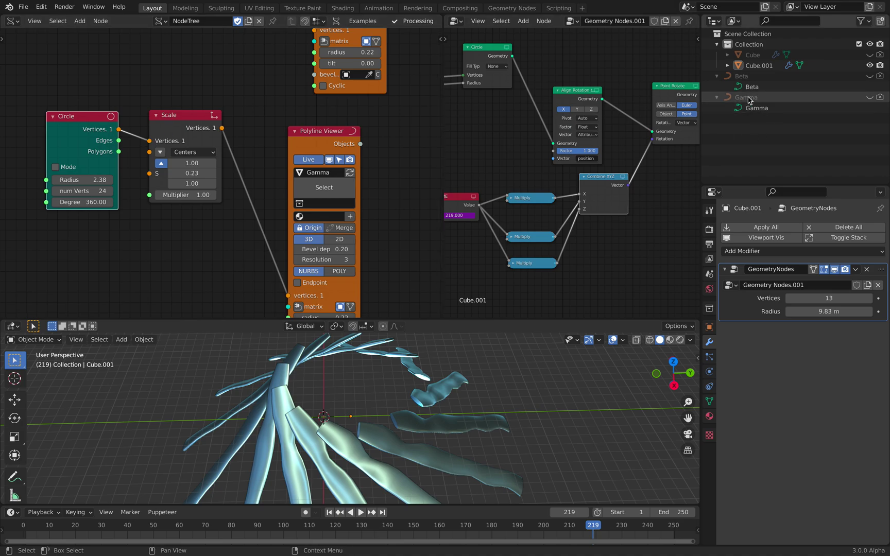
{"action": "middle_click_drag", "start_coordinate": [126, 195], "coordinate": [128, 193]}
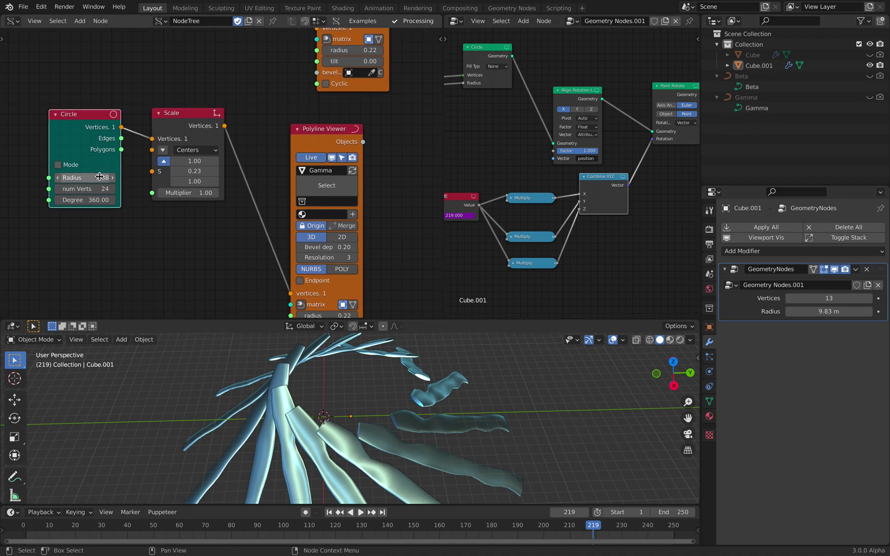
{"action": "left_click_drag", "start_coordinate": [99, 176], "coordinate": [109, 178]}
{"action": "middle_click_drag", "start_coordinate": [129, 182], "coordinate": [144, 179]}
{"action": "left_click_drag", "start_coordinate": [89, 111], "coordinate": [75, 122]}
{"action": "middle_click_drag", "start_coordinate": [98, 137], "coordinate": [147, 129]}
{"action": "middle_click_drag", "start_coordinate": [92, 110], "coordinate": [110, 112]}
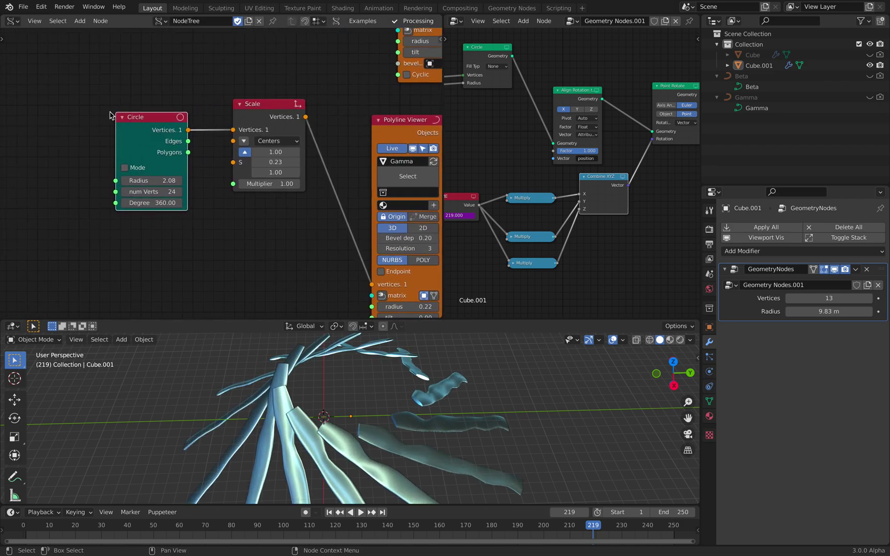
Add a Line node, connect its Verts to the Scale node in place of the Circle, and move the Circle node aside
{"action": "key", "text": "shift+a"}
{"action": "left_click", "coordinate": [106, 111]}
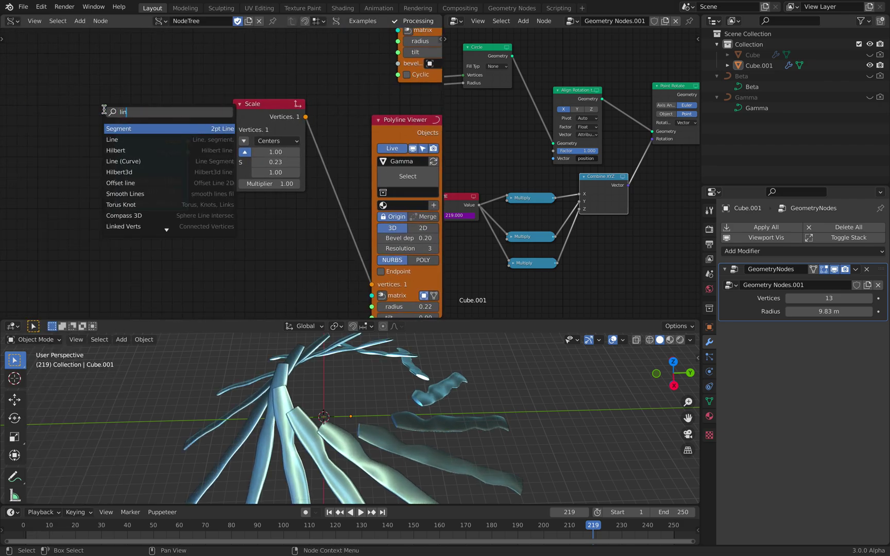
{"action": "key", "text": "Down"}
{"action": "key", "text": "Return"}
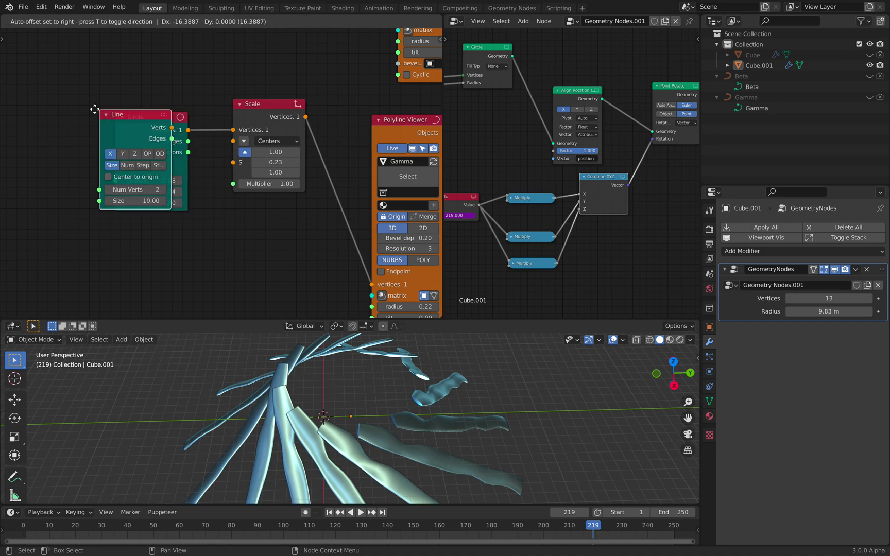
{"action": "left_click", "coordinate": [74, 129]}
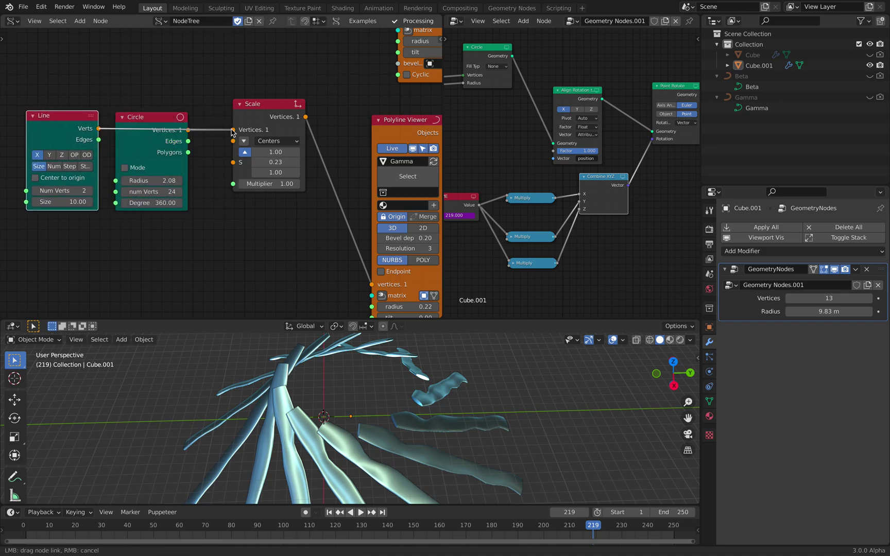
{"action": "middle_click_drag", "start_coordinate": [357, 362], "coordinate": [319, 392]}
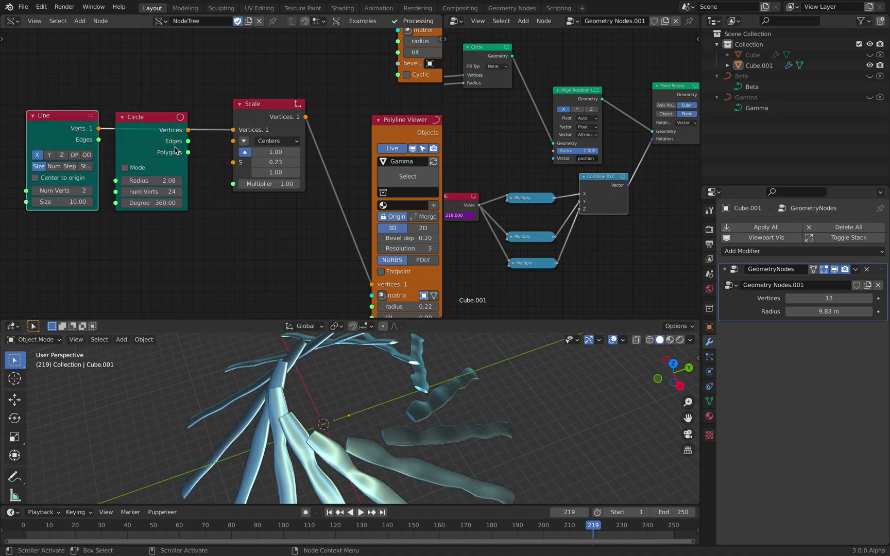
{"action": "left_click_drag", "start_coordinate": [167, 129], "coordinate": [174, 181]}
Play the animation briefly and set the new Line node's Size to 9.58
{"action": "middle_click_drag", "start_coordinate": [384, 394], "coordinate": [445, 406]}
{"action": "key", "text": "space"}
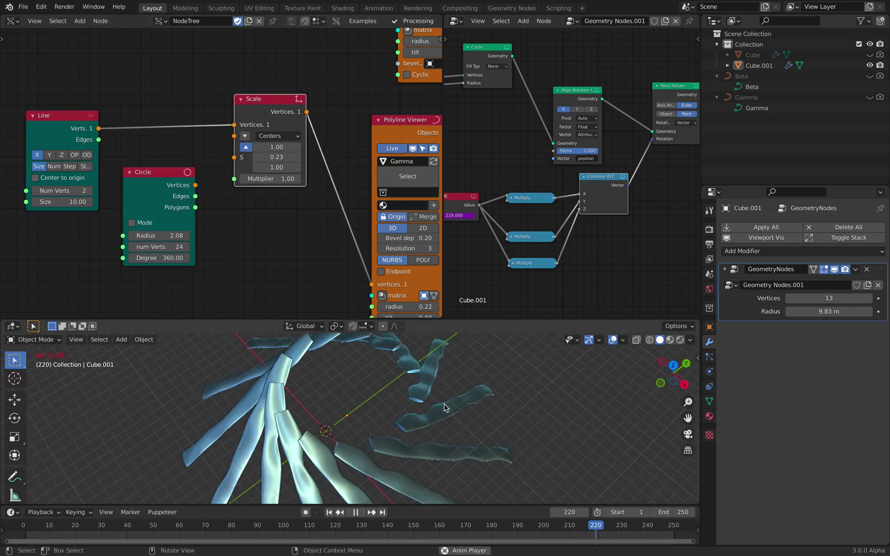
{"action": "key", "text": "space"}
{"action": "middle_click_drag", "start_coordinate": [337, 374], "coordinate": [345, 352]}
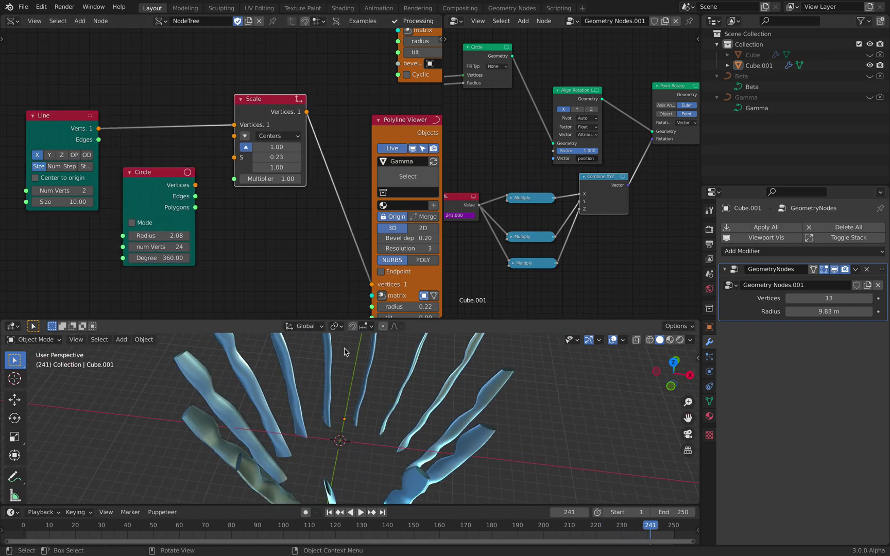
{"action": "left_click_drag", "start_coordinate": [62, 201], "coordinate": [72, 205]}
{"action": "middle_click_drag", "start_coordinate": [356, 407], "coordinate": [350, 396]}
{"action": "scroll", "coordinate": [329, 203], "scroll_direction": "down", "scroll_amount": 2}
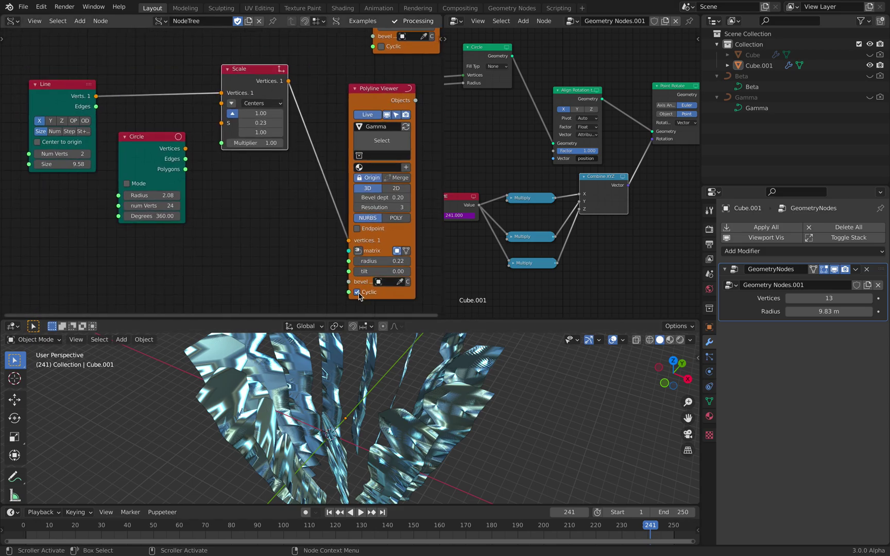
Turn off Cyclic on the Gamma curve's Polyline Viewer and play the animation to check the flat strips
{"action": "left_click", "coordinate": [358, 296]}
{"action": "middle_click_drag", "start_coordinate": [412, 402], "coordinate": [453, 409]}
{"action": "key", "text": "space"}
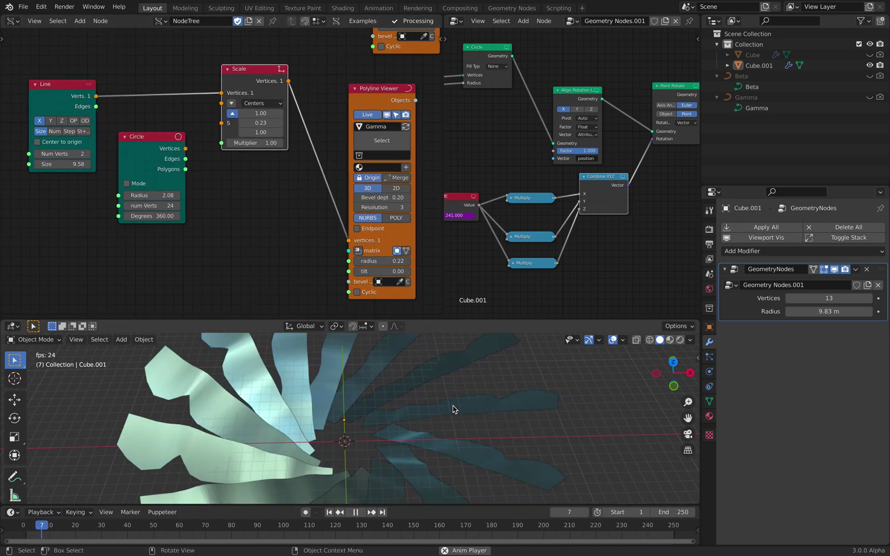
{"action": "key", "text": "space"}
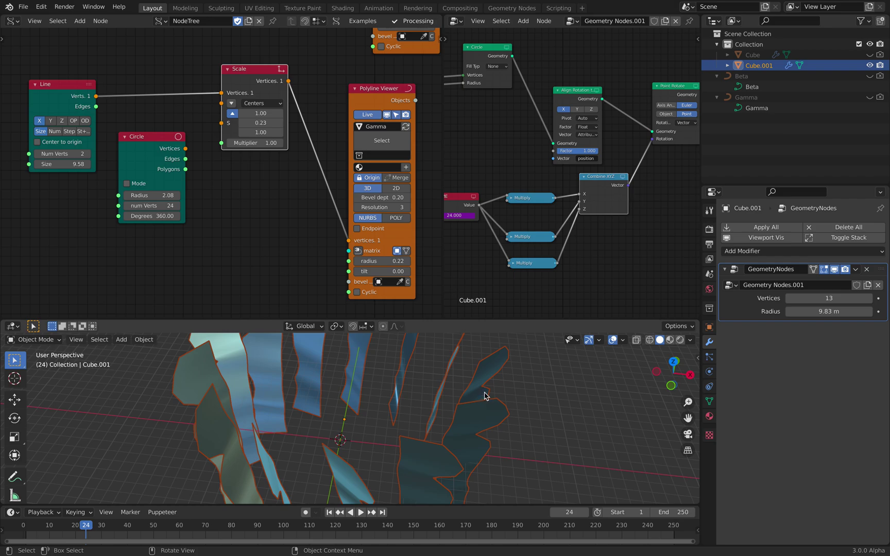
Try a Solidify modifier with a 2.41 m Thickness on Cube.001 during playback, and remove it
{"action": "left_click", "coordinate": [761, 252]}
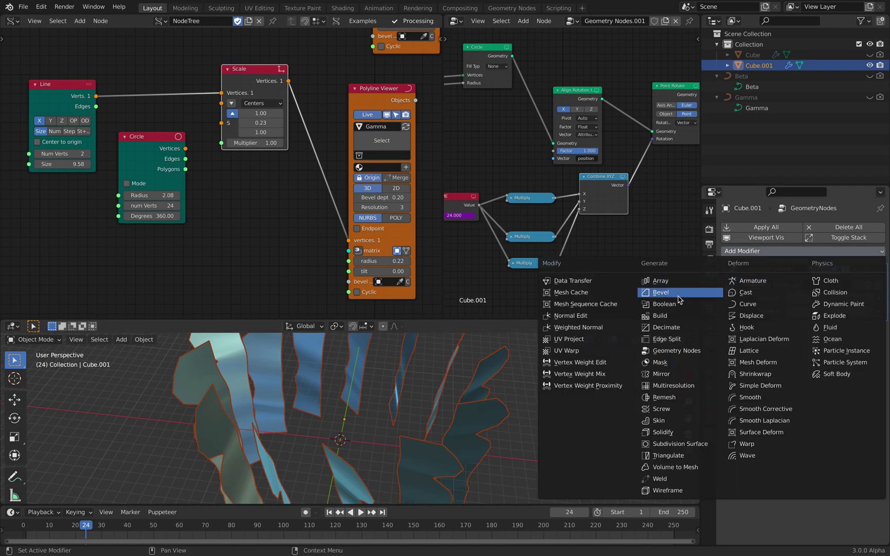
{"action": "left_click", "coordinate": [680, 433]}
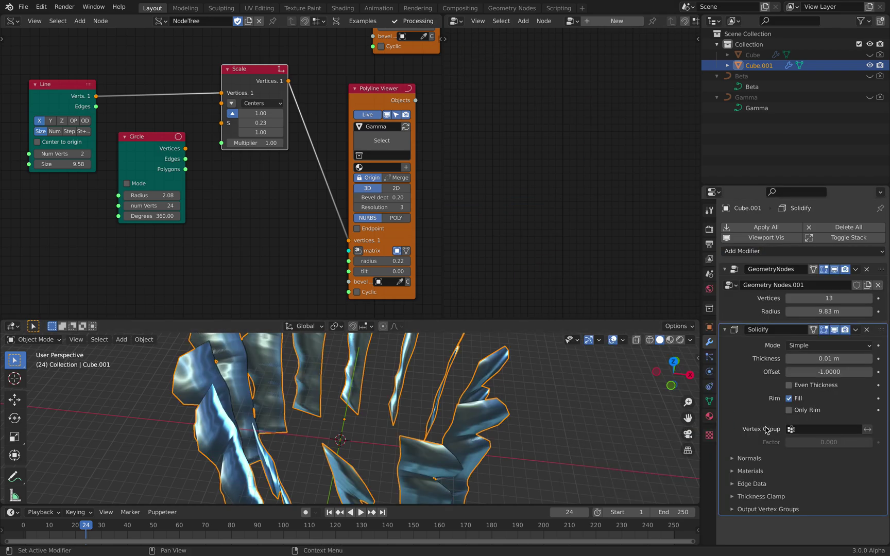
{"action": "left_click_drag", "start_coordinate": [812, 357], "coordinate": [861, 358]}
{"action": "middle_click_drag", "start_coordinate": [508, 422], "coordinate": [422, 447]}
{"action": "scroll", "coordinate": [423, 448], "scroll_direction": "down", "scroll_amount": 5}
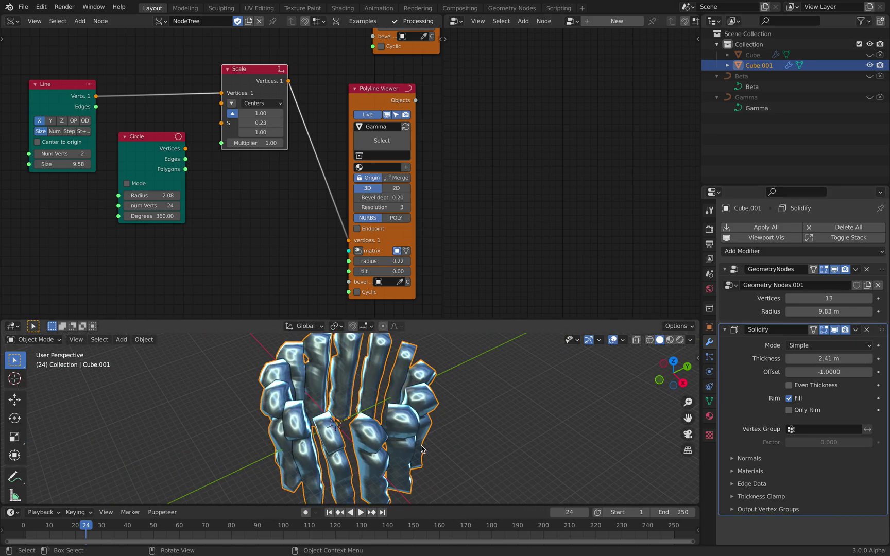
{"action": "key", "text": "space"}
{"action": "key", "text": "space"}
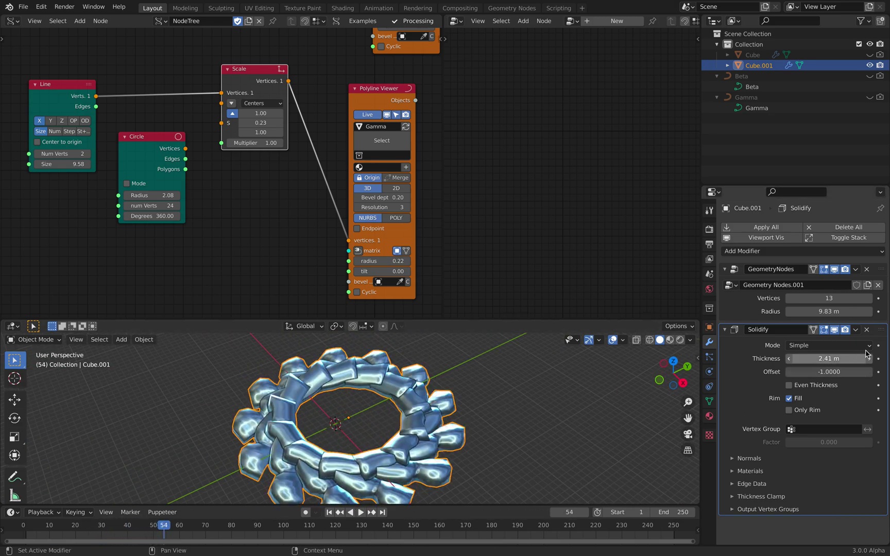
{"action": "left_click", "coordinate": [867, 330]}
Connect the Circle node's Vertices back to the Scale node in place of the Line, and reposition the Scale and Circle nodes
{"action": "key", "text": "space"}
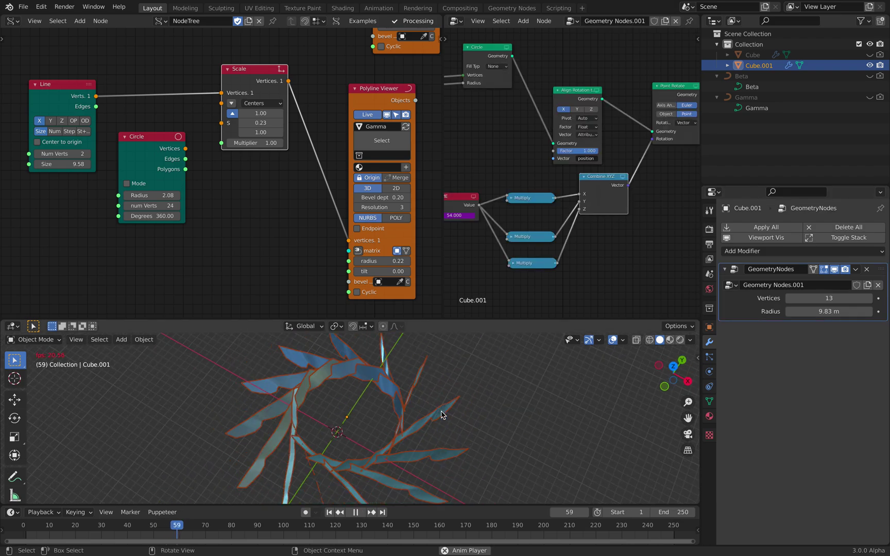
{"action": "key", "text": "space"}
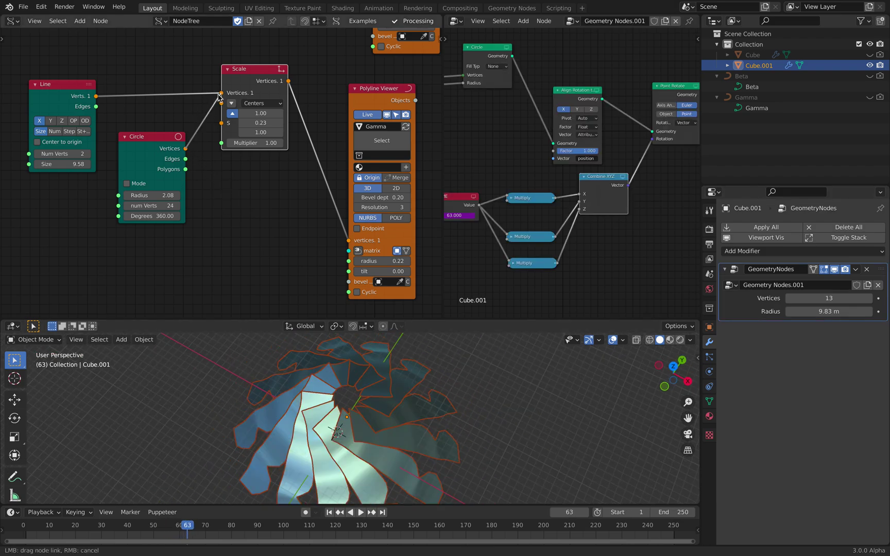
{"action": "left_click_drag", "start_coordinate": [255, 77], "coordinate": [282, 130]}
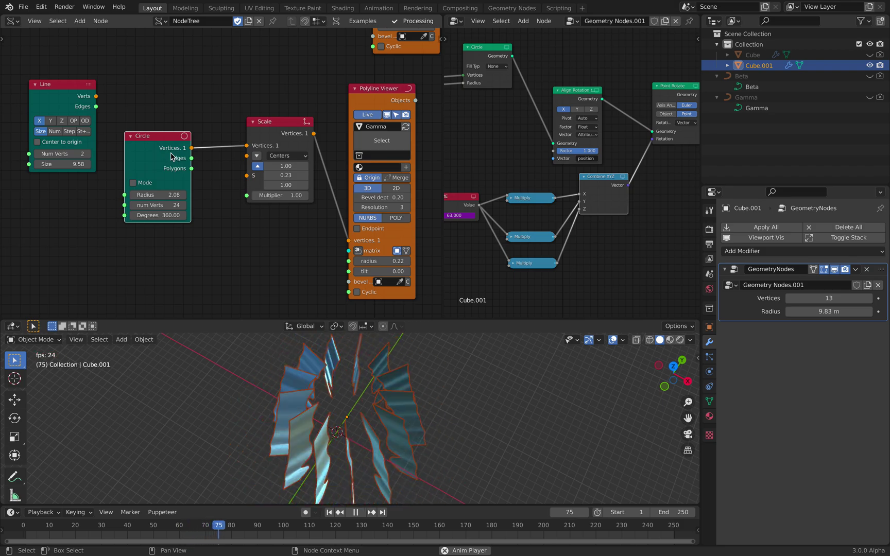
{"action": "key", "text": "space"}
{"action": "scroll", "coordinate": [220, 164], "scroll_direction": "up", "scroll_amount": 1}
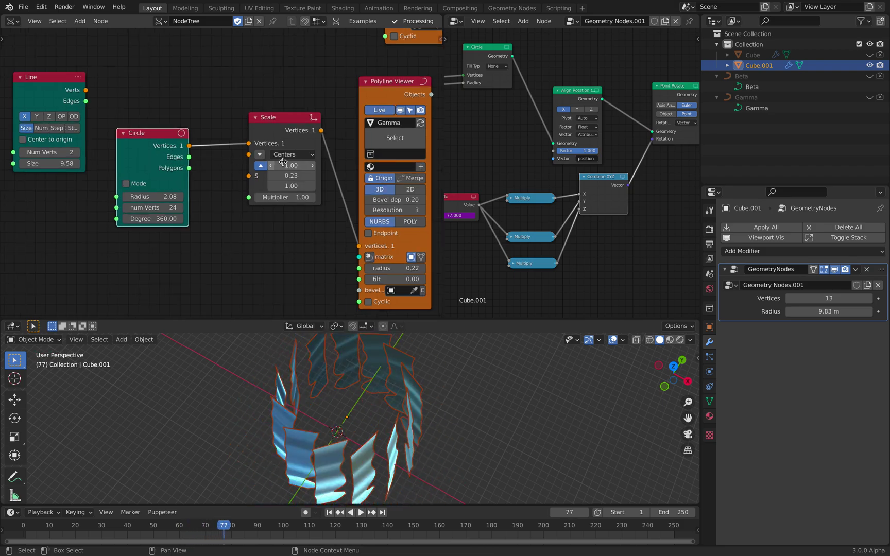
Enable Cyclic on the Gamma curve's Polyline Viewer and set the Scale node's Y factor to 0.43, checking the result in playback
{"action": "left_click", "coordinate": [377, 303]}
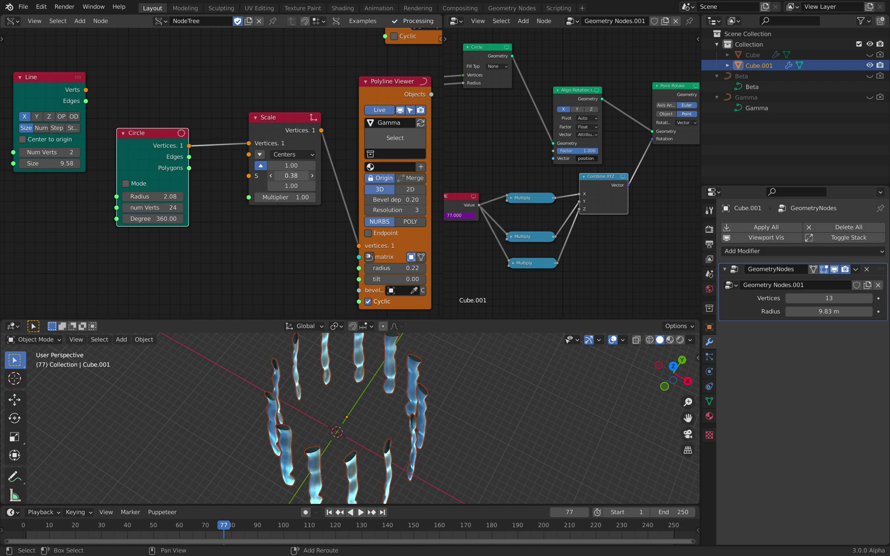
{"action": "mouse_move", "coordinate": [291, 176]}
{"action": "left_mouse_down"}
{"action": "mouse_move", "coordinate": [307, 176]}
{"action": "mouse_move", "coordinate": [294, 176]}
{"action": "left_mouse_up"}
{"action": "middle_click_drag", "start_coordinate": [461, 392], "coordinate": [427, 384]}
{"action": "key", "text": "space"}
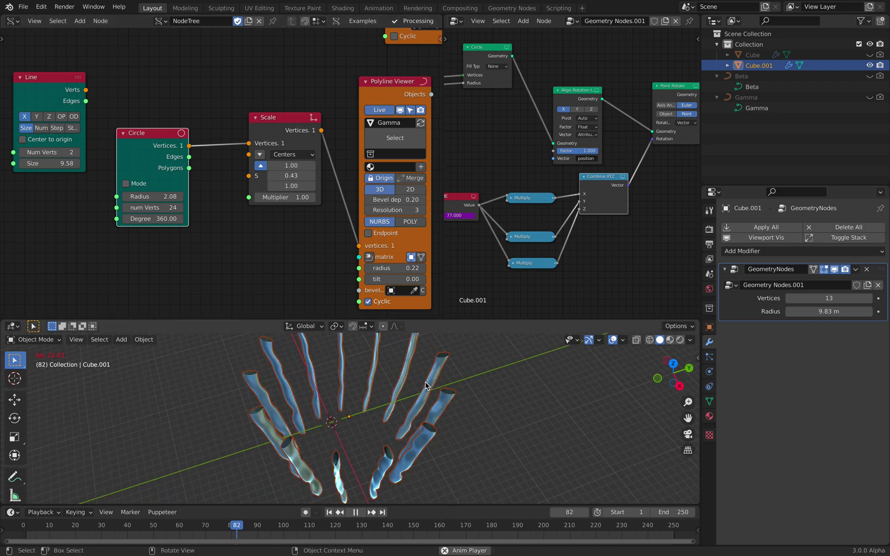
{"action": "key", "text": "space"}
Set the Noise Displace node's Seed to 228 and its Scale Out to 6.11 on all axes, checking the result in playback
{"action": "scroll", "coordinate": [354, 107], "scroll_direction": "down", "scroll_amount": 11}
{"action": "middle_click_drag", "start_coordinate": [225, 60], "coordinate": [189, 101]}
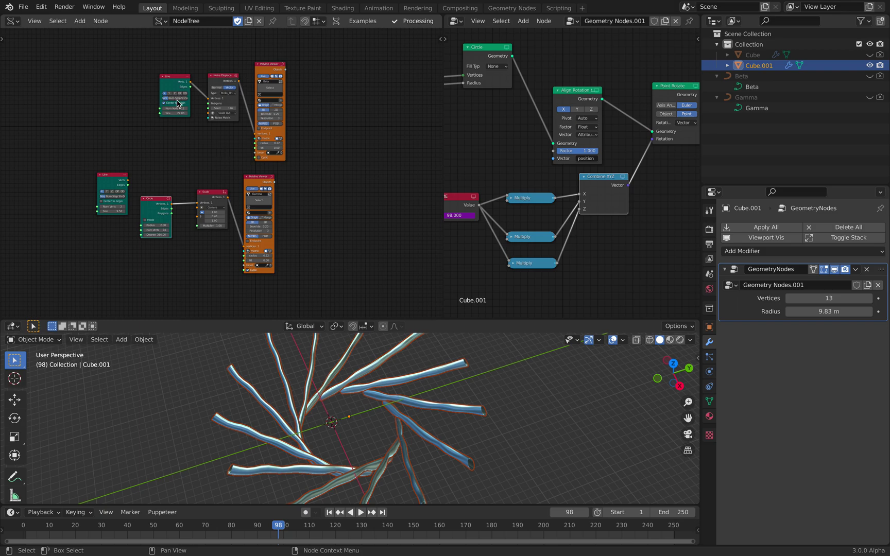
{"action": "scroll", "coordinate": [182, 113], "scroll_direction": "up", "scroll_amount": 5}
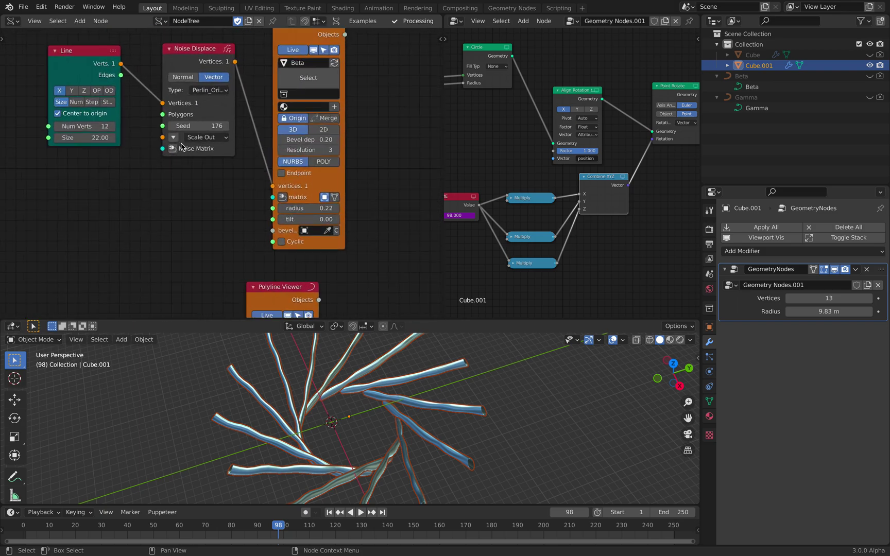
{"action": "left_click_drag", "start_coordinate": [198, 125], "coordinate": [224, 126]}
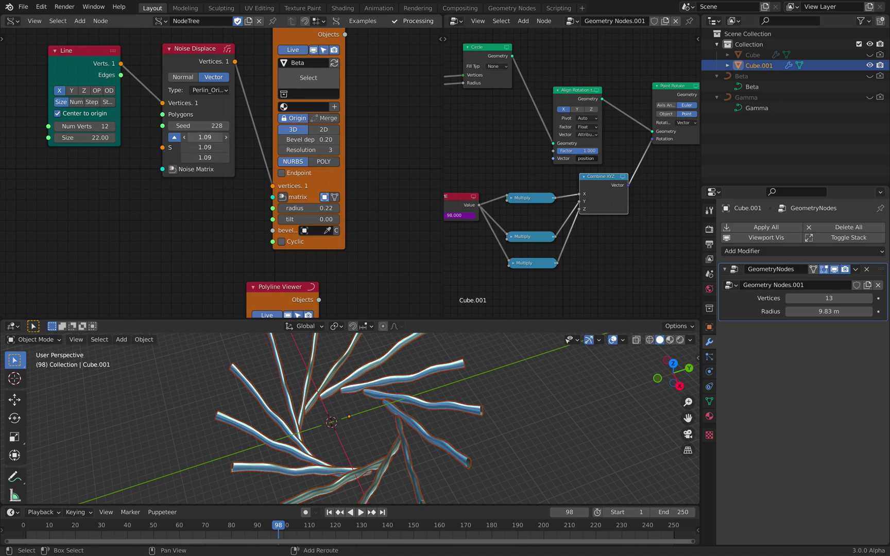
{"action": "left_click_drag", "start_coordinate": [205, 138], "coordinate": [207, 138]}
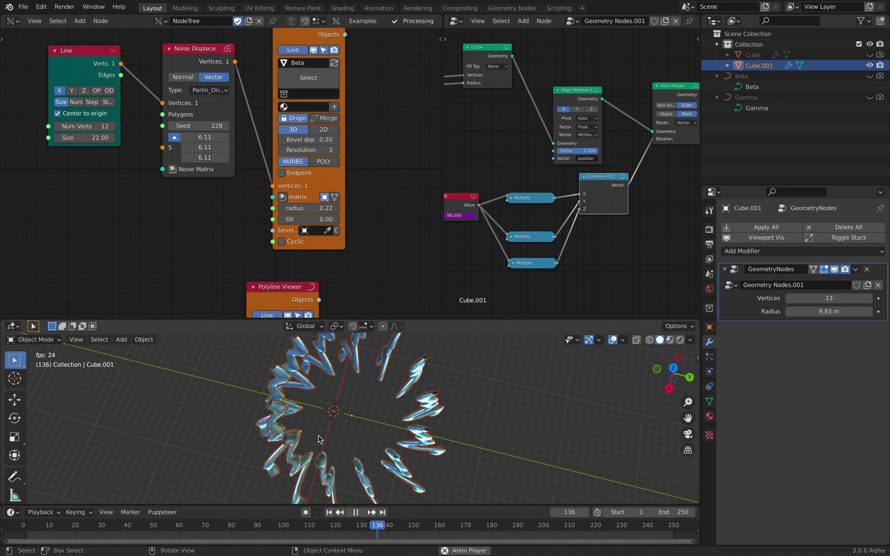
{"action": "key", "text": "space"}
Save the scene to the Desktop as kinetic_002.blend
{"action": "left_click", "coordinate": [24, 7]}
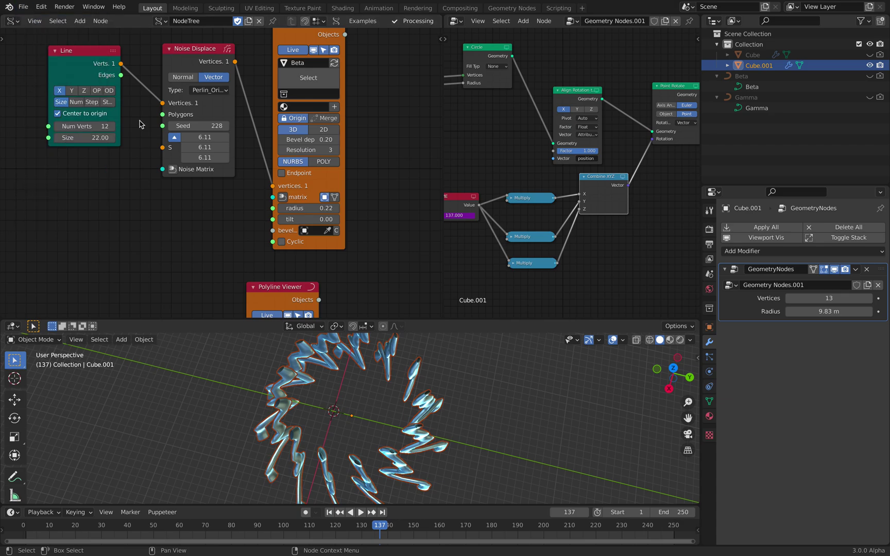
{"action": "key", "text": "shift+super+s"}
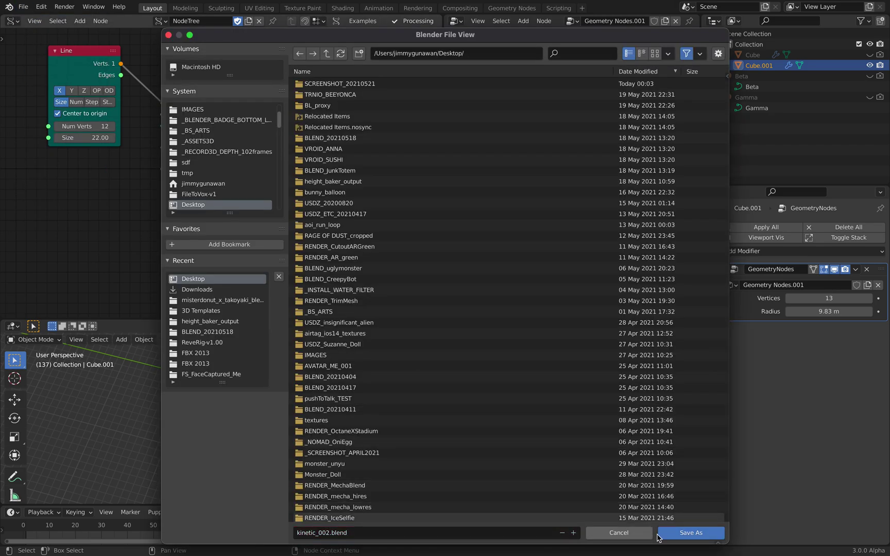
{"action": "left_click", "coordinate": [662, 534]}
Widen the Geometry Nodes editor, and unhide and select the Cube object to show its node tree
{"action": "middle_click_drag", "start_coordinate": [364, 160], "coordinate": [327, 186], "text": "ctrl"}
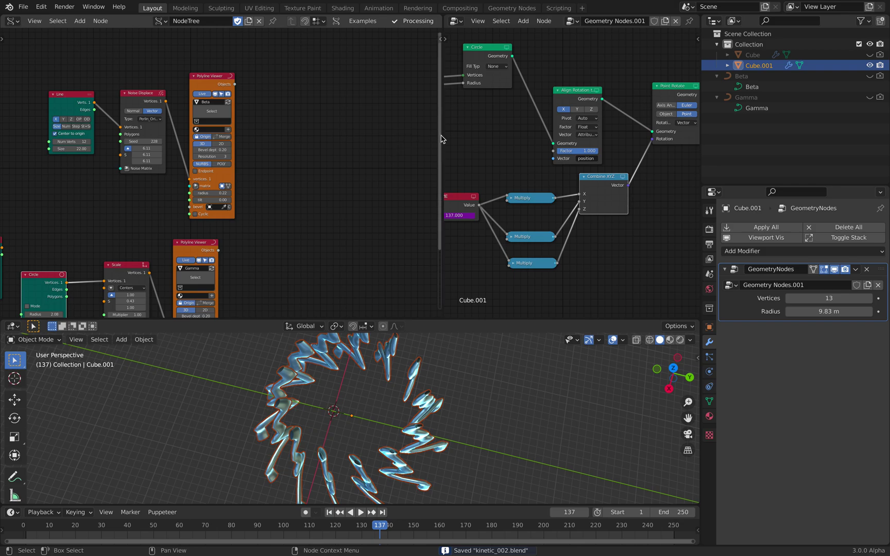
{"action": "left_click_drag", "start_coordinate": [440, 138], "coordinate": [201, 138]}
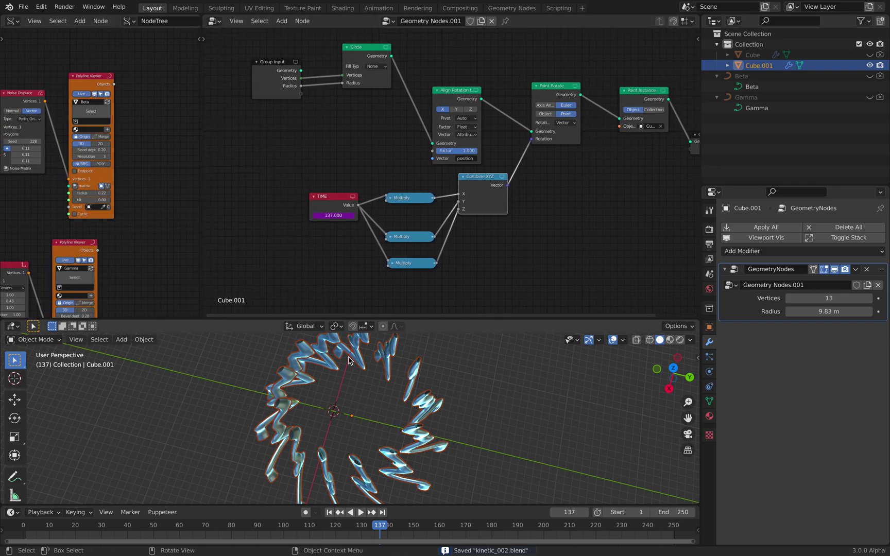
{"action": "scroll", "coordinate": [113, 143], "scroll_direction": "down", "scroll_amount": 1}
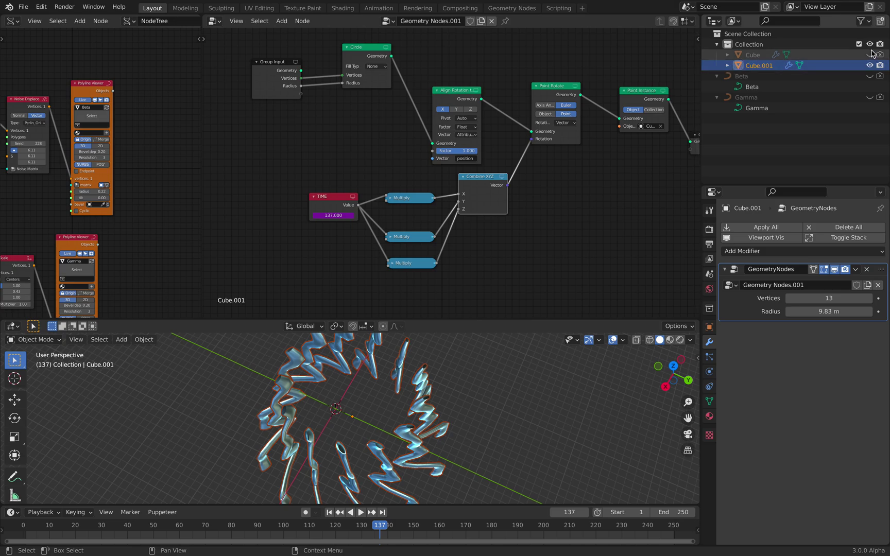
{"action": "middle_click_drag", "start_coordinate": [426, 390], "coordinate": [326, 388]}
{"action": "left_click", "coordinate": [354, 398]}
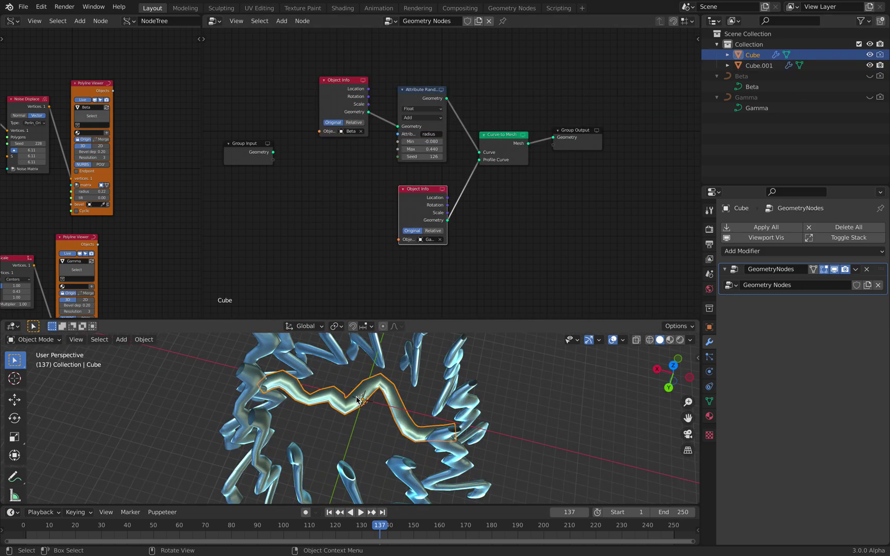
Move the Attribute Randomize node up slightly and set its Min to -0.480 and its Seed to 194
{"action": "scroll", "coordinate": [381, 124], "scroll_direction": "up", "scroll_amount": 3}
{"action": "left_click_drag", "start_coordinate": [420, 86], "coordinate": [420, 78]}
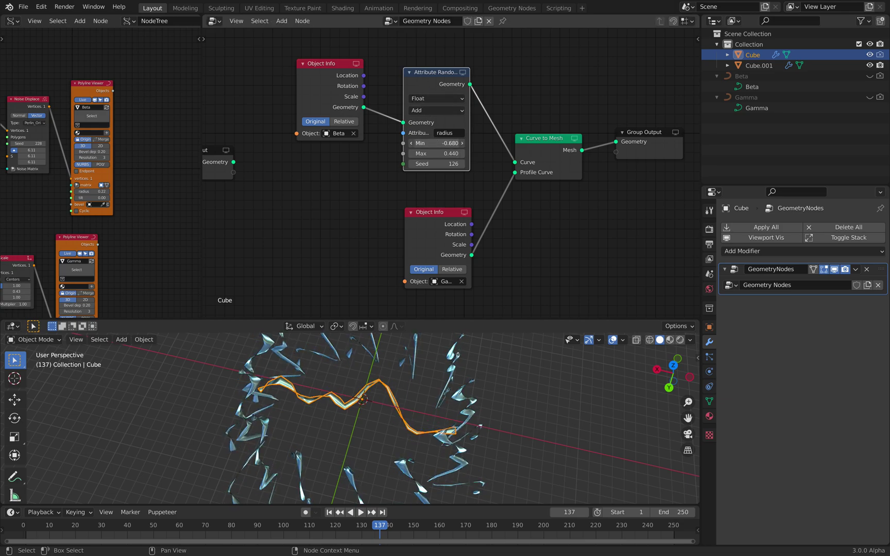
{"action": "left_click_drag", "start_coordinate": [436, 143], "coordinate": [415, 143]}
{"action": "middle_click_drag", "start_coordinate": [402, 453], "coordinate": [396, 407]}
{"action": "middle_click_drag", "start_coordinate": [371, 526], "coordinate": [405, 527]}
{"action": "mouse_move", "coordinate": [403, 409]}
{"action": "middle_mouse_down"}
{"action": "mouse_move", "coordinate": [404, 422]}
{"action": "mouse_move", "coordinate": [385, 397]}
{"action": "mouse_move", "coordinate": [412, 371]}
{"action": "mouse_move", "coordinate": [403, 397]}
{"action": "middle_mouse_up"}
{"action": "left_click_drag", "start_coordinate": [442, 159], "coordinate": [441, 162]}
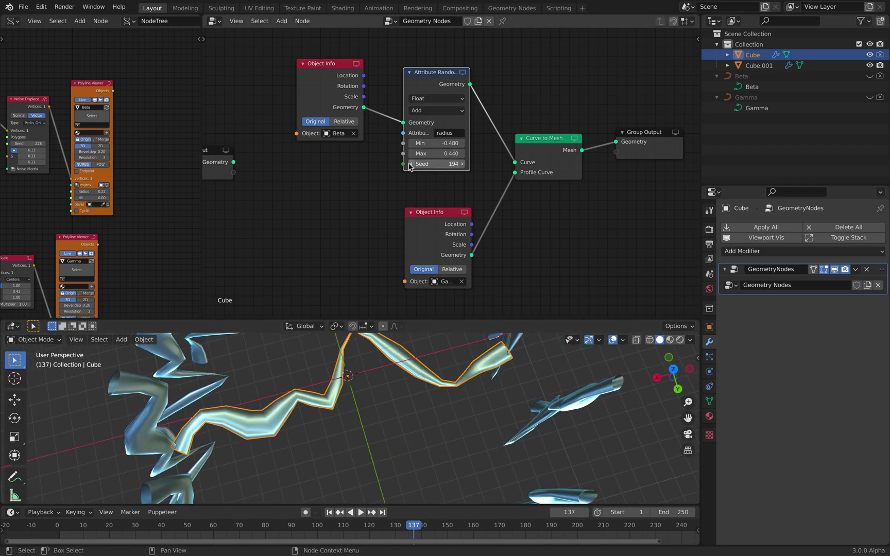
Connect the Attribute Randomize node's Seed to the Group Input node to expose it on the modifier
{"action": "middle_click_drag", "start_coordinate": [226, 165], "coordinate": [254, 157]}
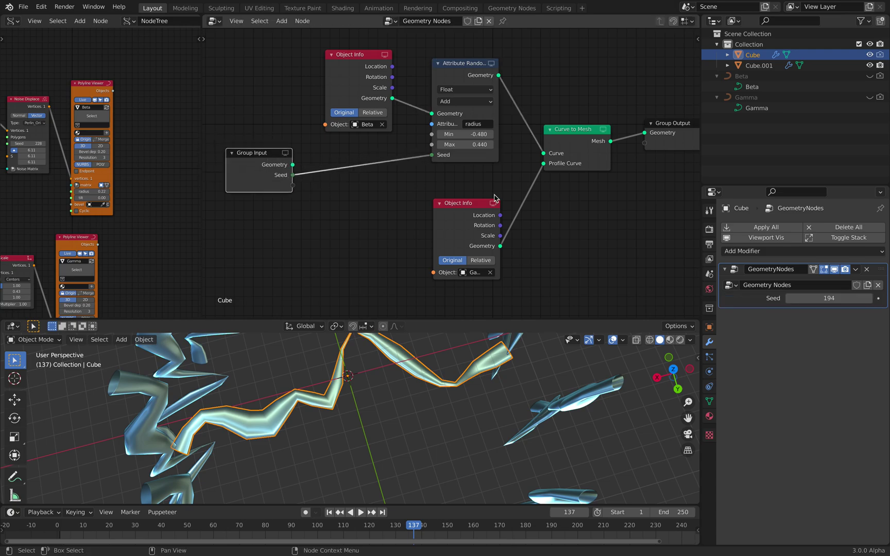
Set the modifier's Seed to 266, move the Attribute Randomize node down slightly, and save the scene
{"action": "left_click_drag", "start_coordinate": [817, 302], "coordinate": [847, 301]}
{"action": "left_click_drag", "start_coordinate": [457, 75], "coordinate": [456, 83]}
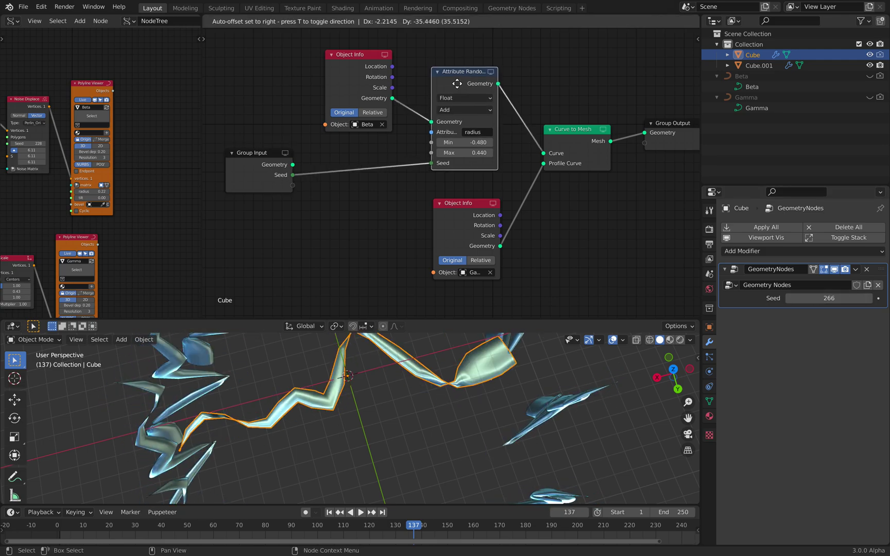
{"action": "middle_click_drag", "start_coordinate": [544, 174], "coordinate": [381, 159]}
{"action": "scroll", "coordinate": [381, 158], "scroll_direction": "down", "scroll_amount": 1}
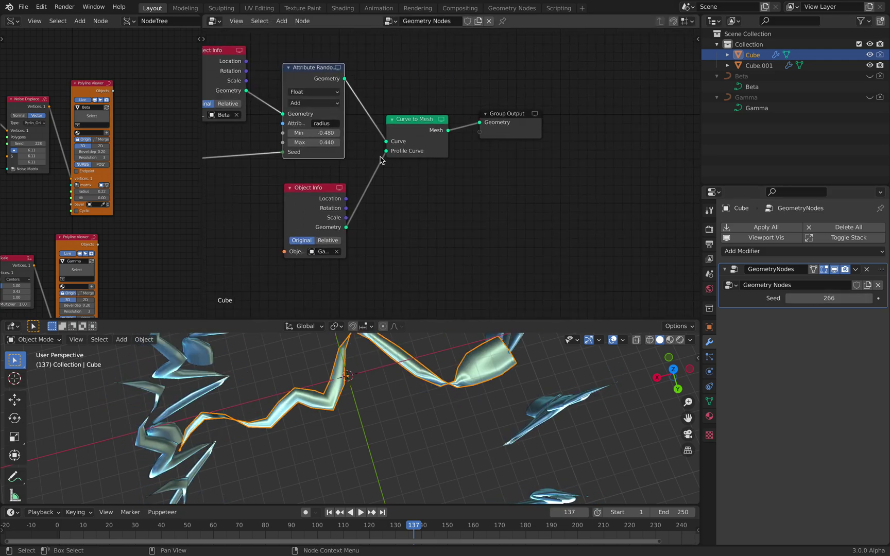
{"action": "scroll", "coordinate": [397, 129], "scroll_direction": "up", "scroll_amount": 3}
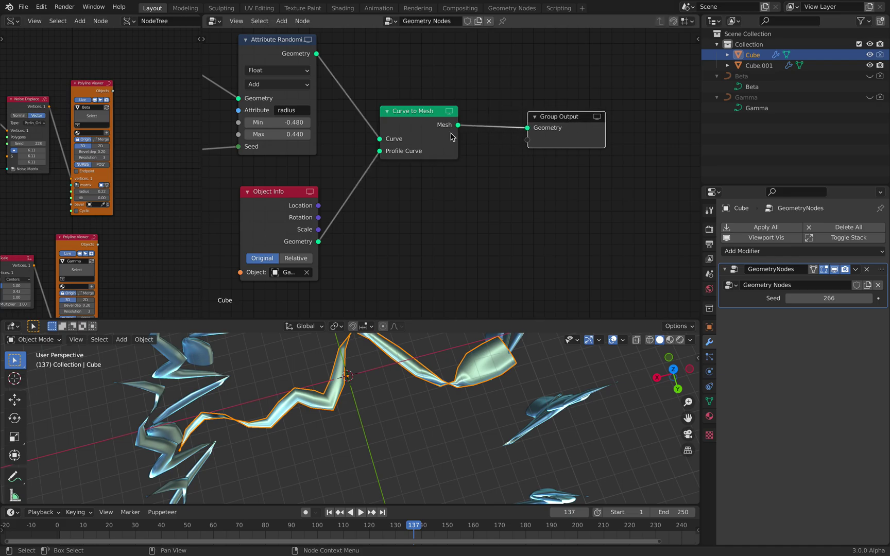
{"action": "key", "text": "ctrl+s"}
Enlarge the 3D viewport, hide the Cube object, and select Cube.001 to show its node tree
{"action": "left_click_drag", "start_coordinate": [466, 316], "coordinate": [467, 188]}
{"action": "middle_click_drag", "start_coordinate": [392, 242], "coordinate": [425, 337]}
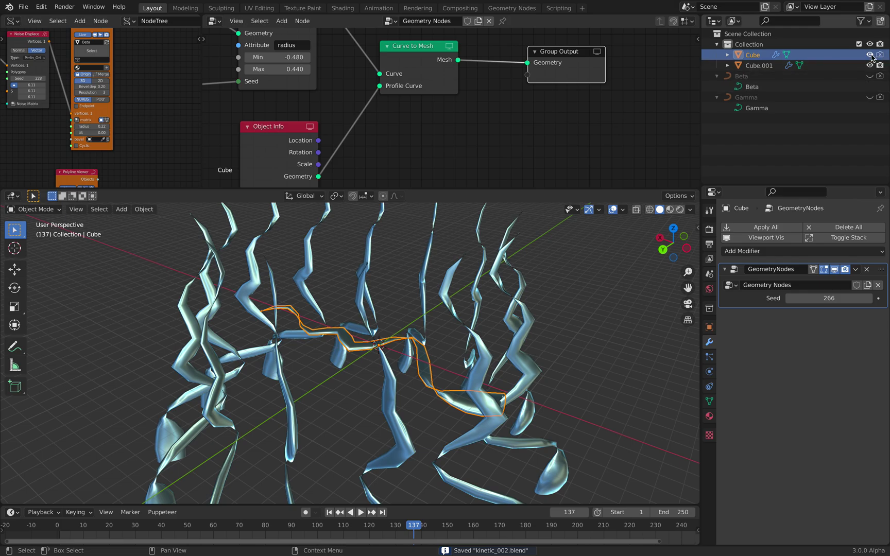
{"action": "left_click", "coordinate": [768, 65]}
{"action": "middle_click_drag", "start_coordinate": [442, 355], "coordinate": [488, 375]}
{"action": "scroll", "coordinate": [461, 113], "scroll_direction": "down", "scroll_amount": 3}
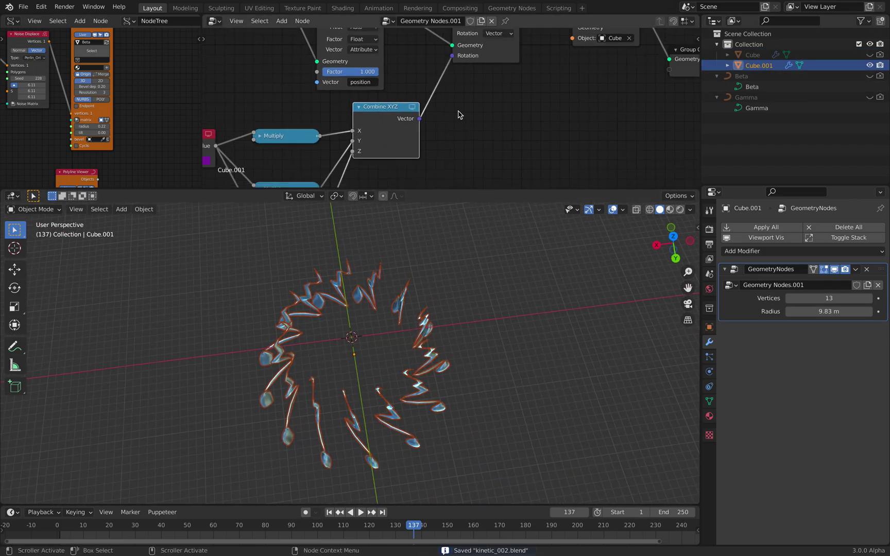
Merge the Sverchok editor area into the Geometry Nodes editor and increase the node editor's height
{"action": "left_click_drag", "start_coordinate": [268, 189], "coordinate": [268, 266]}
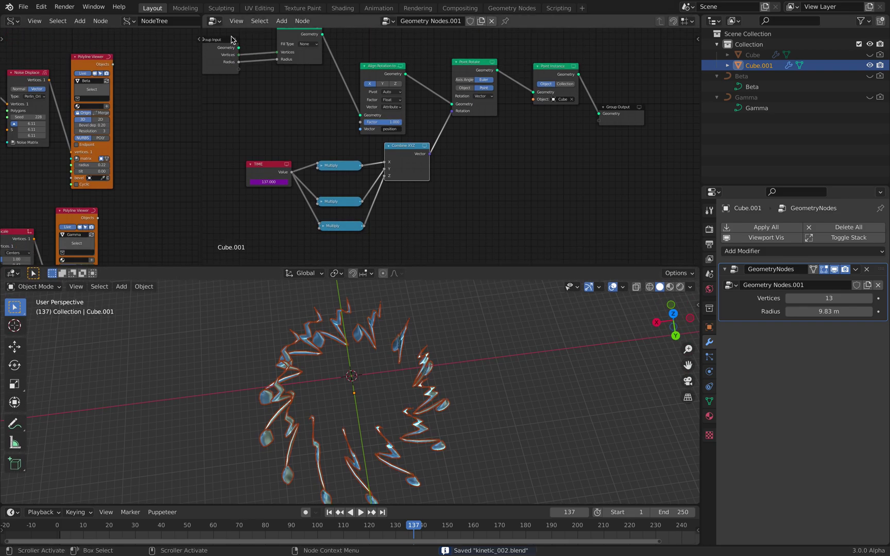
{"action": "left_click_drag", "start_coordinate": [202, 15], "coordinate": [416, 170]}
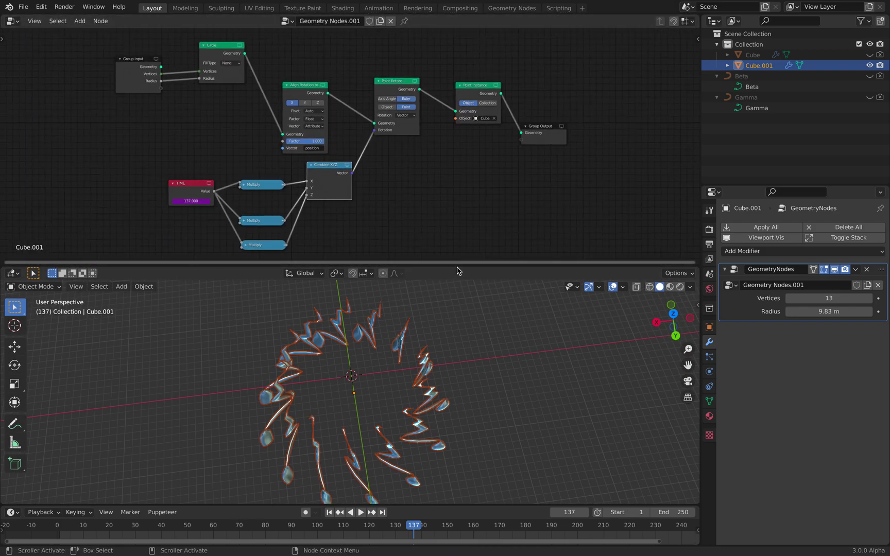
{"action": "left_click_drag", "start_coordinate": [457, 267], "coordinate": [457, 304]}
{"action": "middle_click_drag", "start_coordinate": [250, 93], "coordinate": [274, 179]}
{"action": "scroll", "coordinate": [274, 179], "scroll_direction": "up", "scroll_amount": 5}
Move the Circle and Group Input nodes up, and set the array's Vertices to 35 and Radius to 7.29 m
{"action": "left_click_drag", "start_coordinate": [198, 145], "coordinate": [183, 115]}
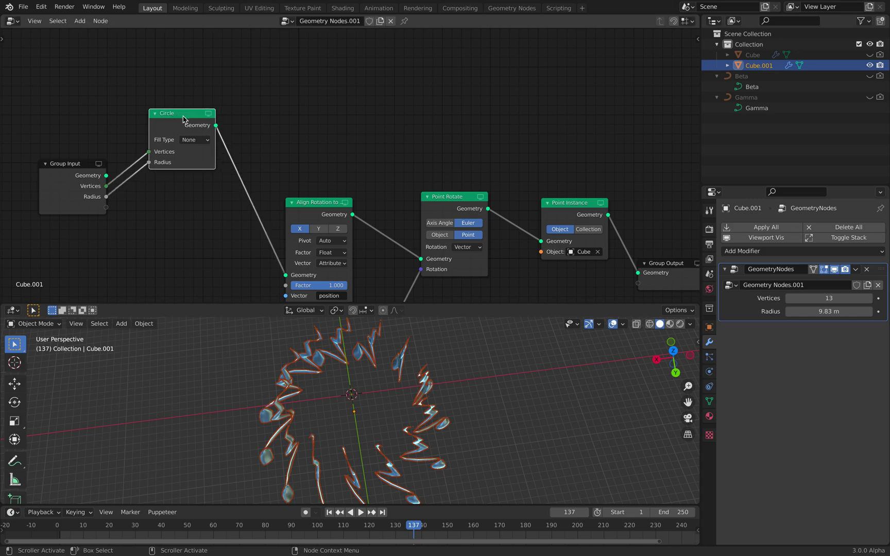
{"action": "left_click_drag", "start_coordinate": [99, 179], "coordinate": [97, 175]}
{"action": "middle_click_drag", "start_coordinate": [432, 376], "coordinate": [444, 374]}
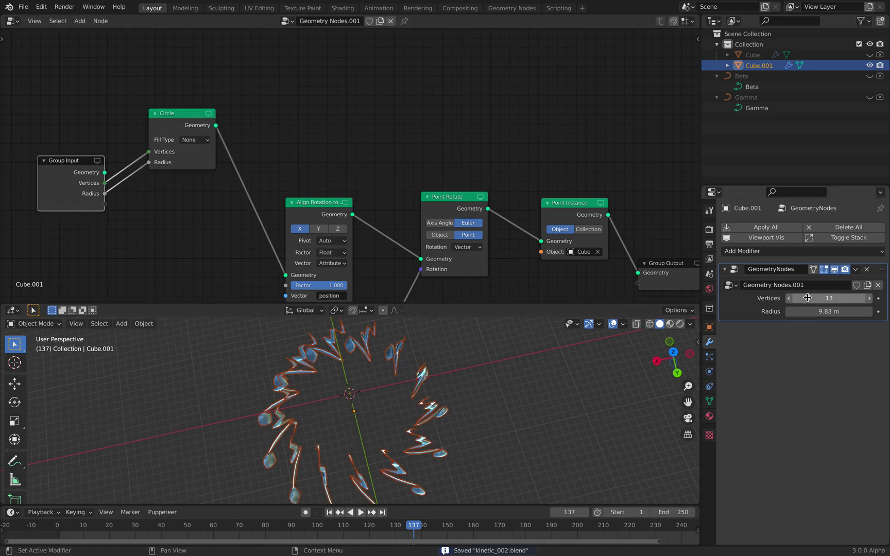
{"action": "left_click_drag", "start_coordinate": [807, 297], "coordinate": [762, 311]}
Play the animation briefly to examine the motion of the denser radial array
{"action": "middle_click_drag", "start_coordinate": [350, 224], "coordinate": [352, 128]}
{"action": "scroll", "coordinate": [352, 127], "scroll_direction": "up", "scroll_amount": 2}
{"action": "key", "text": "space"}
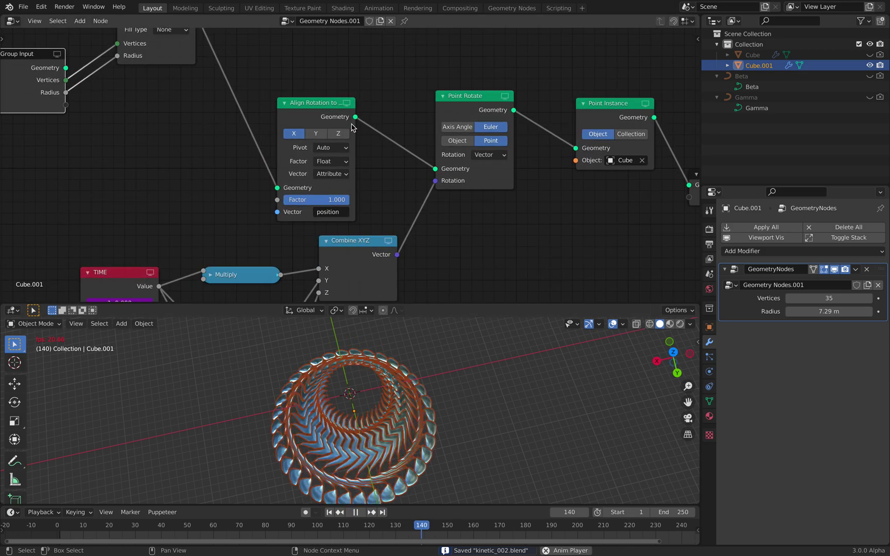
{"action": "key", "text": "space"}
Move the Align Rotation to Vector node up and widen it until its full title is readable
{"action": "left_click_drag", "start_coordinate": [335, 125], "coordinate": [363, 94]}
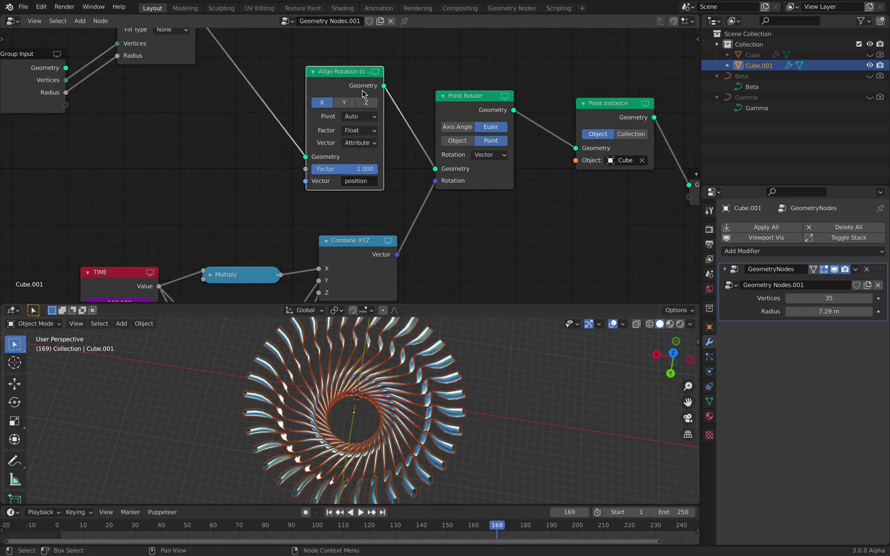
{"action": "middle_click_drag", "start_coordinate": [363, 94], "coordinate": [336, 124]}
{"action": "scroll", "coordinate": [334, 121], "scroll_direction": "down", "scroll_amount": 3}
{"action": "left_click_drag", "start_coordinate": [323, 121], "coordinate": [333, 119]}
{"action": "scroll", "coordinate": [333, 118], "scroll_direction": "up", "scroll_amount": 3}
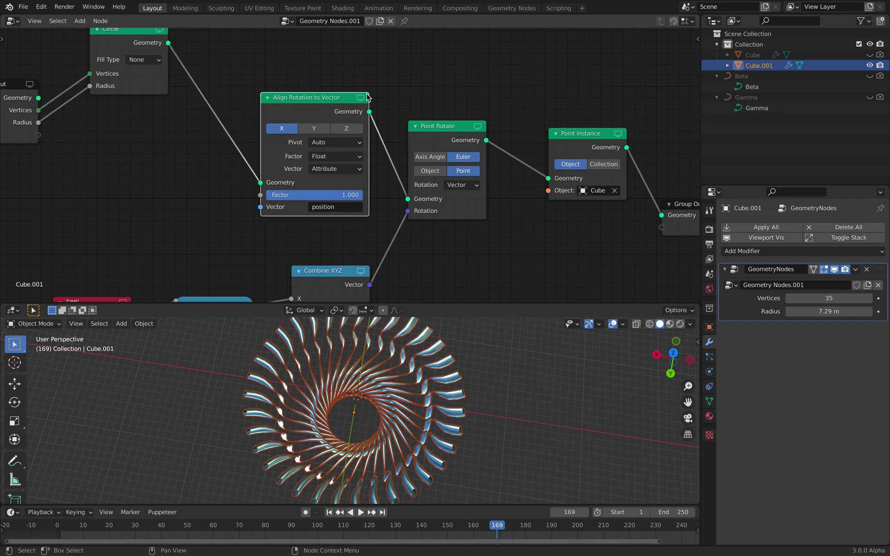
{"action": "middle_click_drag", "start_coordinate": [317, 109], "coordinate": [325, 96]}
{"action": "scroll", "coordinate": [329, 95], "scroll_direction": "up", "scroll_amount": 2}
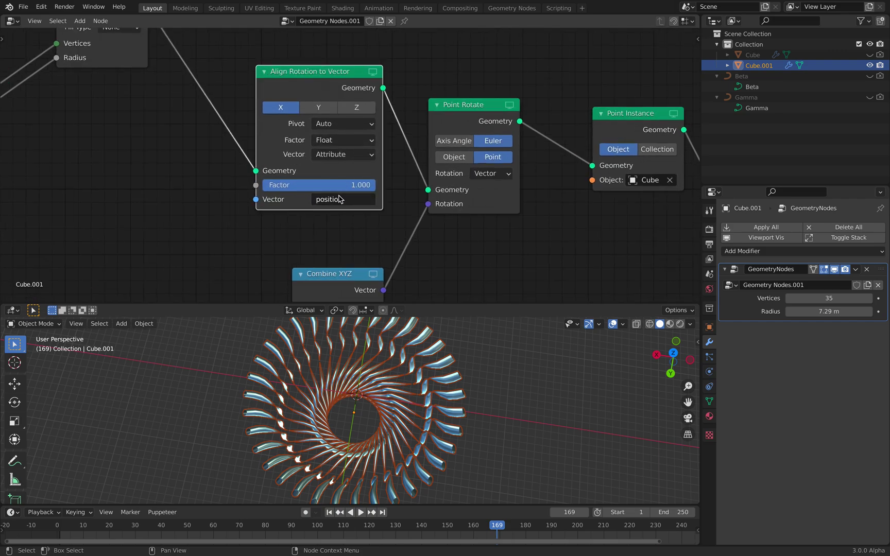
Compare the animation with the Align Rotation to Vector Factor at 1.000 and at 0.000, and return the Factor to 1.000
{"action": "middle_click_drag", "start_coordinate": [457, 416], "coordinate": [404, 421]}
{"action": "key", "text": "space"}
{"action": "key", "text": "space"}
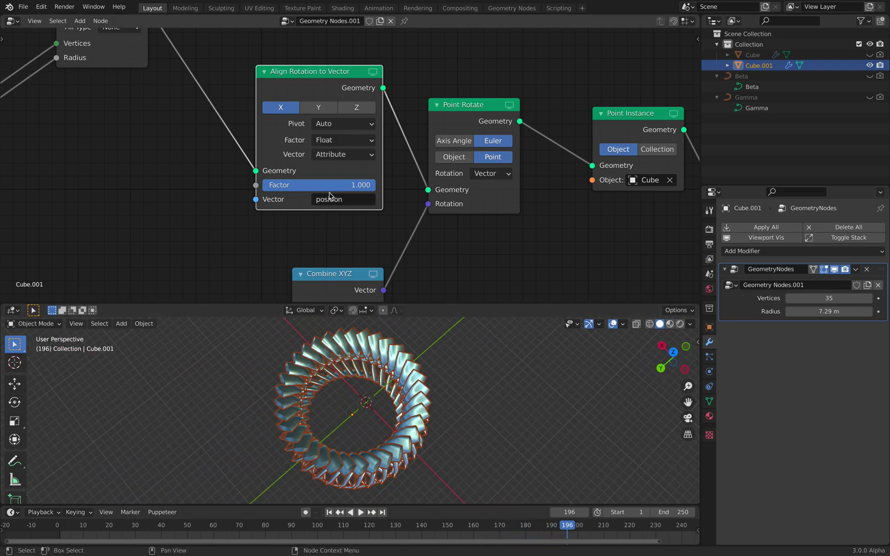
{"action": "left_click_drag", "start_coordinate": [332, 190], "coordinate": [217, 190]}
{"action": "middle_click_drag", "start_coordinate": [404, 385], "coordinate": [440, 409]}
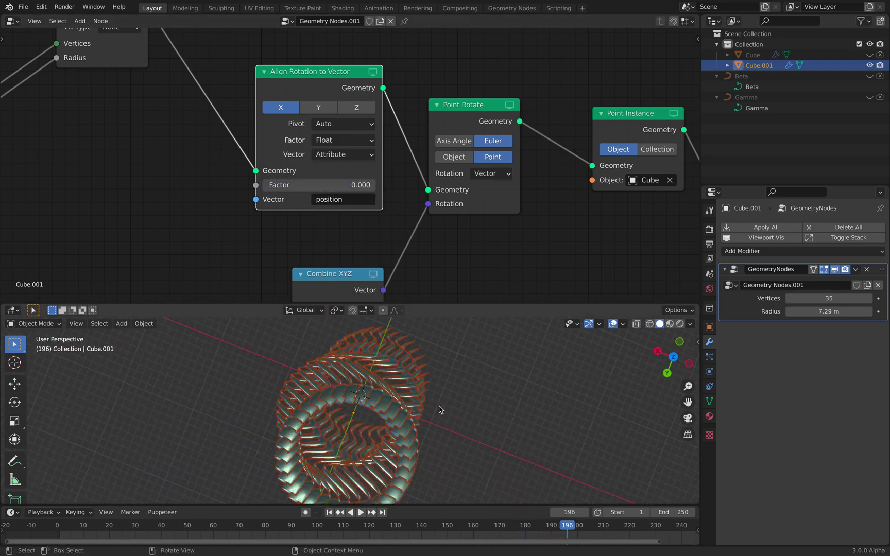
{"action": "key", "text": "space"}
{"action": "key", "text": "space"}
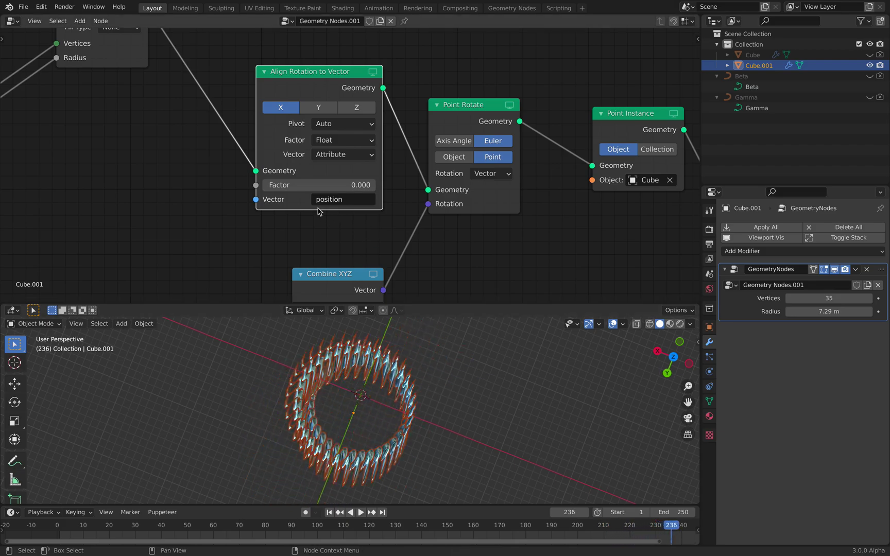
{"action": "left_click_drag", "start_coordinate": [266, 185], "coordinate": [370, 185]}
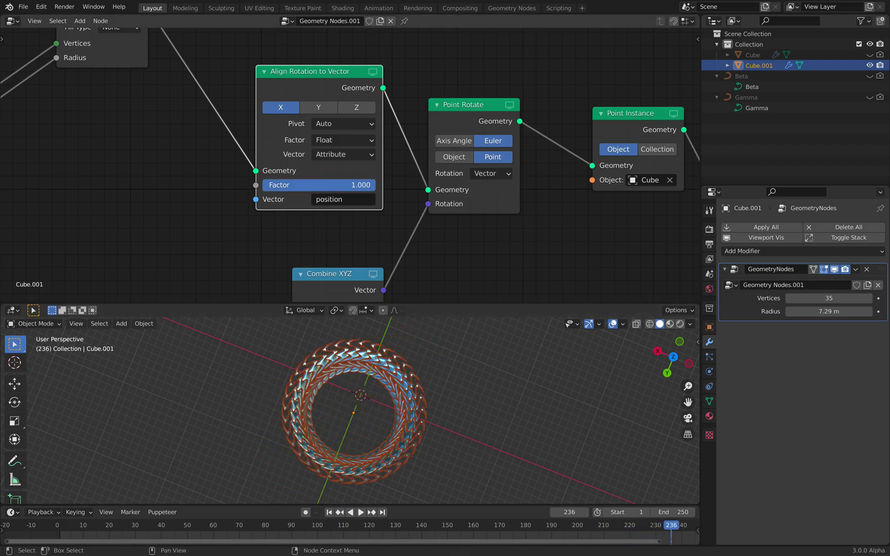
Adjust the position of the Point Rotate node between the Align Rotation to Vector and Point Instance nodes
{"action": "middle_click_drag", "start_coordinate": [383, 407], "coordinate": [406, 250]}
{"action": "left_click_drag", "start_coordinate": [449, 116], "coordinate": [455, 117]}
{"action": "scroll", "coordinate": [454, 115], "scroll_direction": "down", "scroll_amount": 2}
{"action": "middle_click_drag", "start_coordinate": [390, 110], "coordinate": [346, 92]}
{"action": "middle_click_drag", "start_coordinate": [416, 123], "coordinate": [419, 108]}
{"action": "left_click_drag", "start_coordinate": [424, 79], "coordinate": [430, 84]}
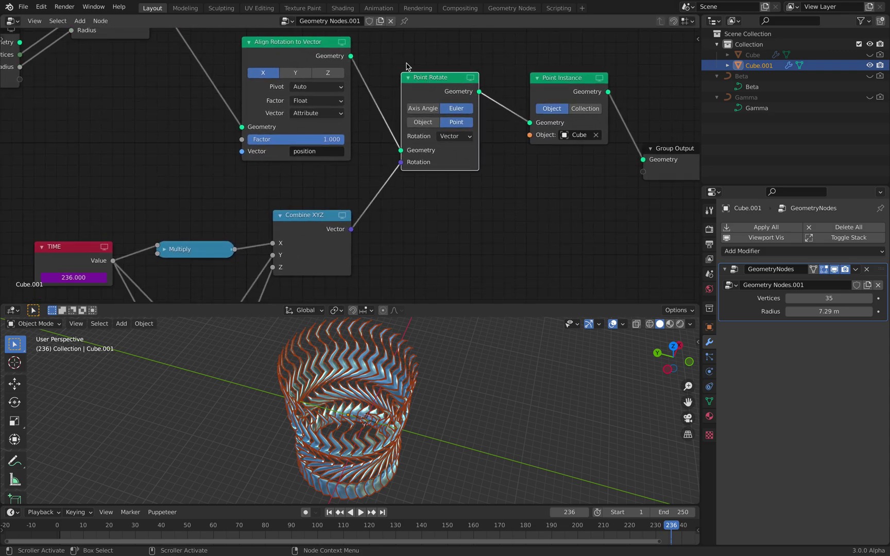
{"action": "middle_click_drag", "start_coordinate": [510, 94], "coordinate": [436, 108]}
{"action": "left_click_drag", "start_coordinate": [387, 94], "coordinate": [396, 103]}
{"action": "middle_click_drag", "start_coordinate": [350, 120], "coordinate": [440, 59]}
Expand the Multiply node feeding Combine XYZ's X input and set its value to 0.240 with the animation playing
{"action": "left_click_drag", "start_coordinate": [99, 199], "coordinate": [94, 230]}
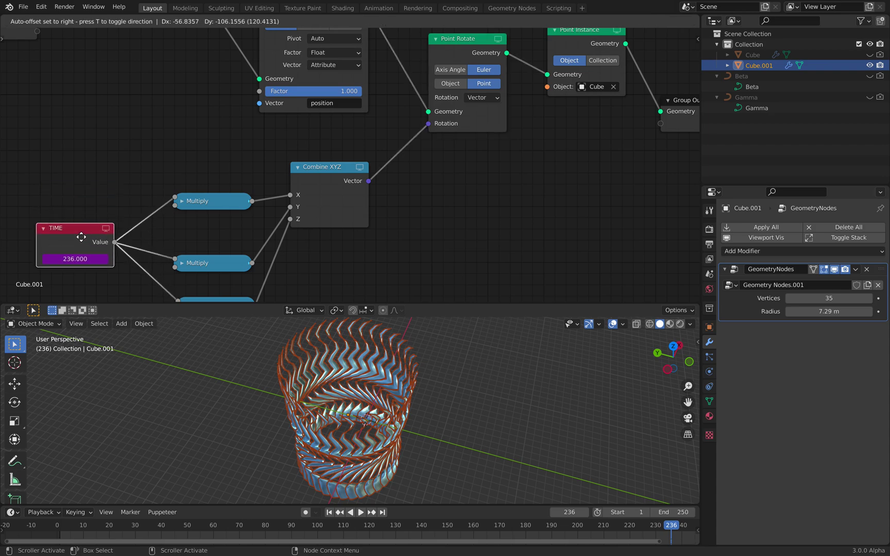
{"action": "middle_click_drag", "start_coordinate": [186, 194], "coordinate": [190, 157]}
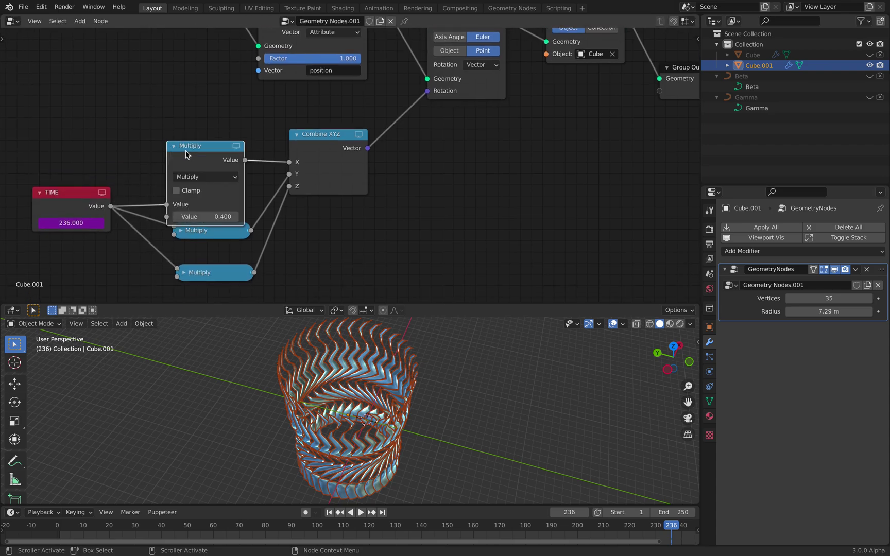
{"action": "left_click_drag", "start_coordinate": [186, 152], "coordinate": [186, 133]}
{"action": "key", "text": "space"}
{"action": "left_click_drag", "start_coordinate": [206, 199], "coordinate": [173, 199]}
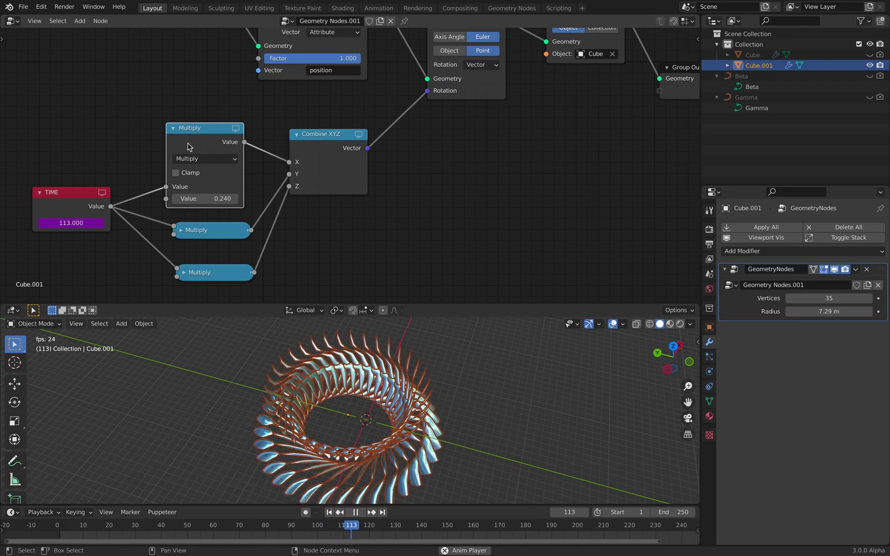
Collapse the upper Multiply node and realign it with the Combine XYZ node, and stop the playback
{"action": "left_click", "coordinate": [174, 128]}
{"action": "left_click_drag", "start_coordinate": [193, 131], "coordinate": [206, 175]}
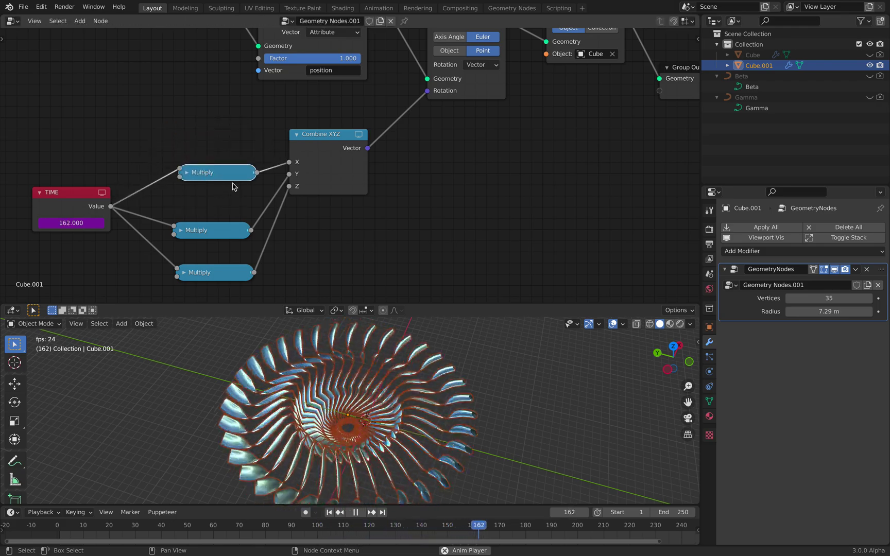
{"action": "left_click_drag", "start_coordinate": [319, 156], "coordinate": [322, 171]}
{"action": "middle_click_drag", "start_coordinate": [438, 394], "coordinate": [474, 418]}
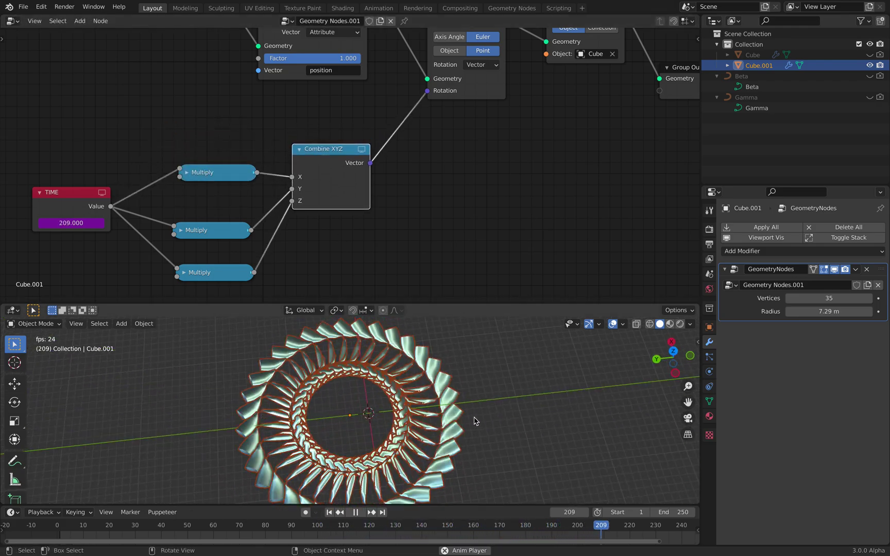
{"action": "key", "text": "space"}
Tidy the end of the node tree by repositioning the Group Output and Point Instance nodes
{"action": "middle_click_drag", "start_coordinate": [485, 165], "coordinate": [343, 287]}
{"action": "left_click_drag", "start_coordinate": [434, 119], "coordinate": [439, 138]}
{"action": "left_click_drag", "start_coordinate": [559, 192], "coordinate": [586, 173]}
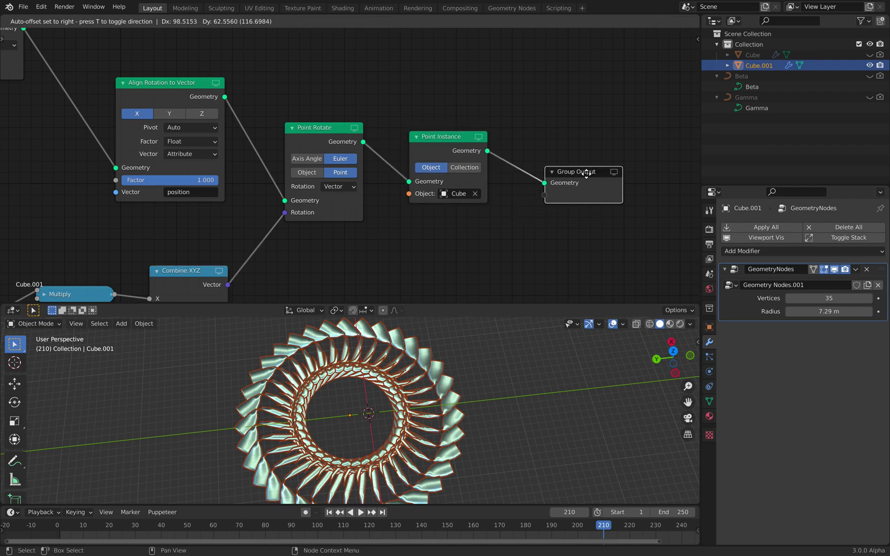
{"action": "left_click_drag", "start_coordinate": [458, 150], "coordinate": [466, 146]}
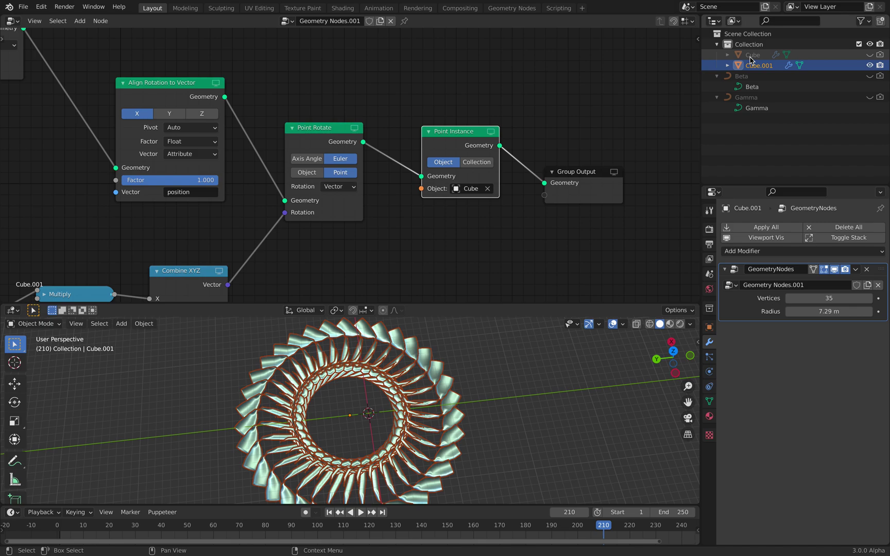
Enlarge the 3D viewport and examine the animation full screen from the top view
{"action": "left_click_drag", "start_coordinate": [507, 303], "coordinate": [492, 145]}
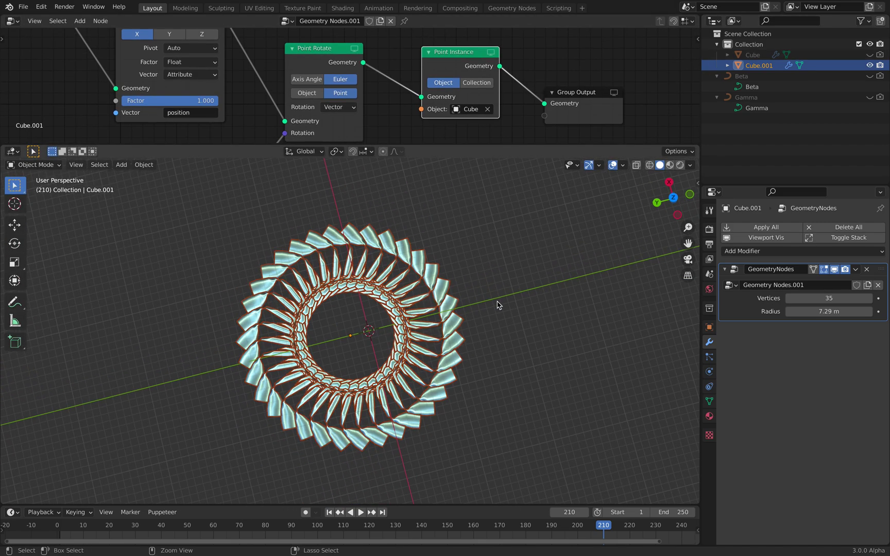
{"action": "key", "text": "ctrl+alt+space"}
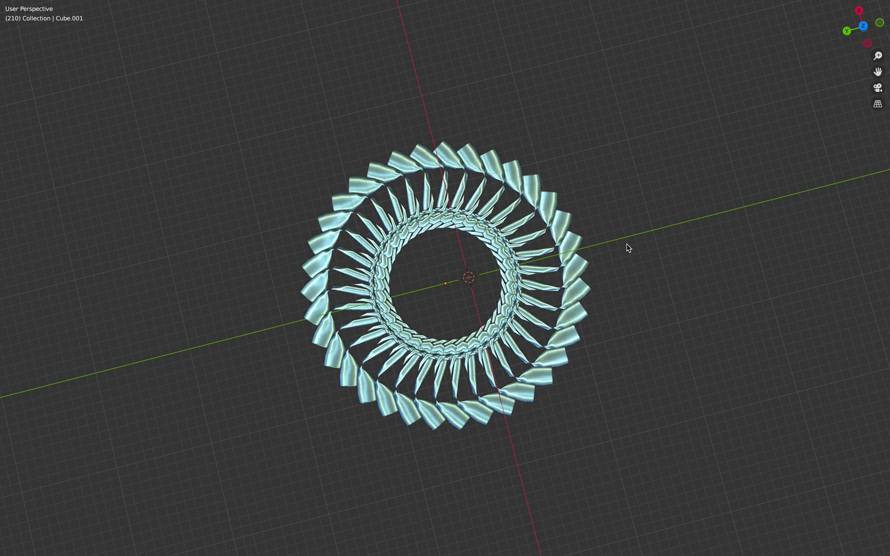
{"action": "left_click", "coordinate": [863, 26]}
{"action": "key", "text": "space"}
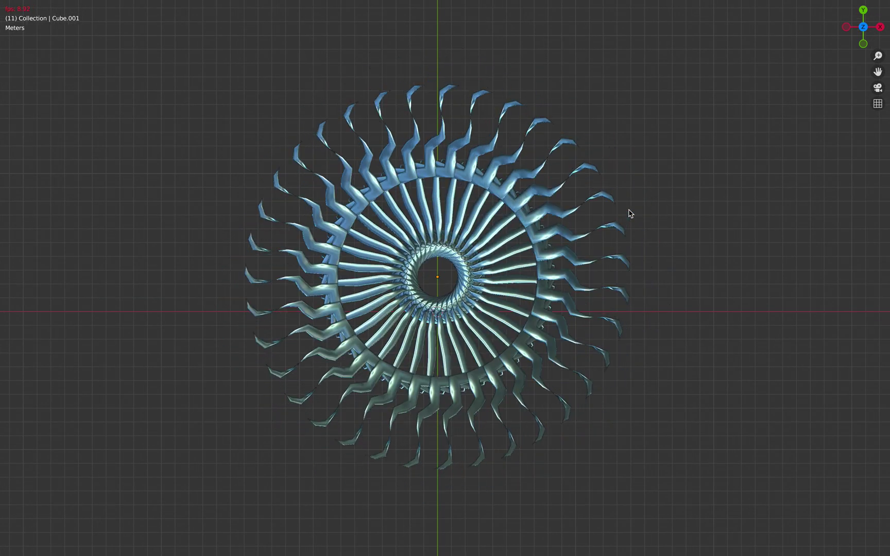
{"action": "key", "text": "space"}
{"action": "middle_click_drag", "start_coordinate": [628, 213], "coordinate": [492, 262]}
{"action": "key", "text": "ctrl+alt+space"}
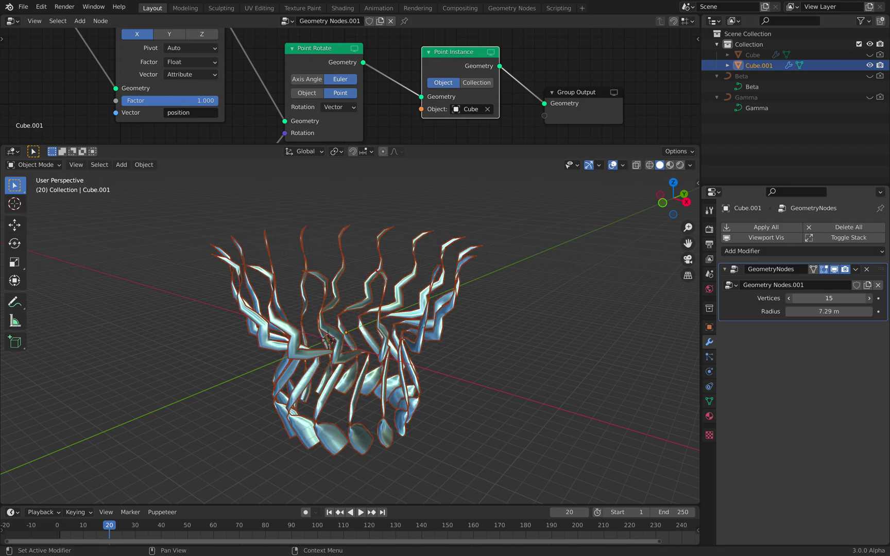
Set the array's Vertices to 23 and Radius to 5.73 m, save the scene, and preview the animation
{"action": "left_click_drag", "start_coordinate": [829, 312], "coordinate": [799, 312]}
{"action": "middle_click_drag", "start_coordinate": [457, 354], "coordinate": [461, 369]}
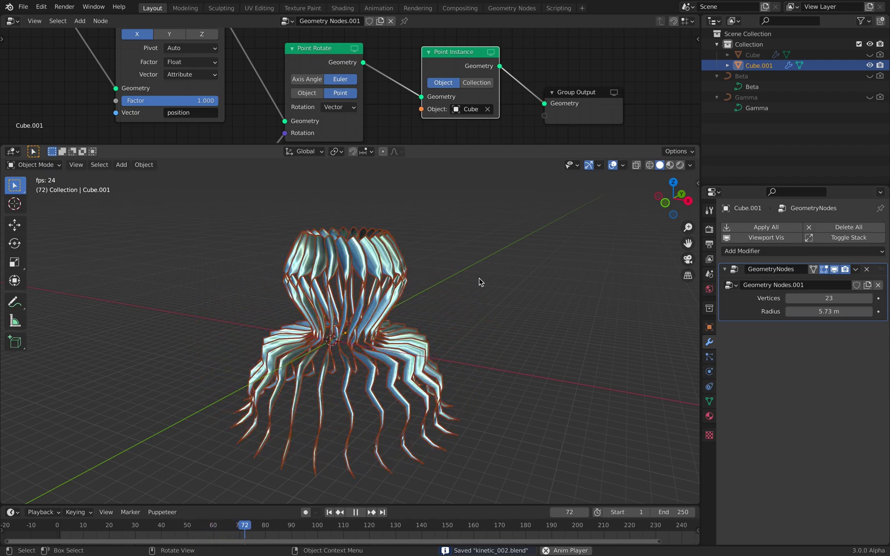
{"action": "key", "text": "space"}
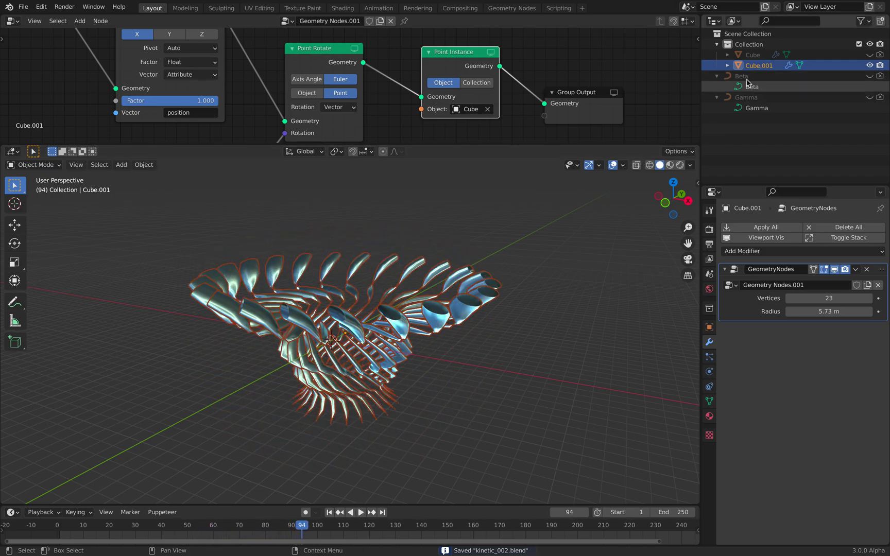
Select the Beta object and switch the node editor to Sverchok Nodes showing the existing NodeTree
{"action": "left_click", "coordinate": [747, 77]}
{"action": "left_click", "coordinate": [18, 21]}
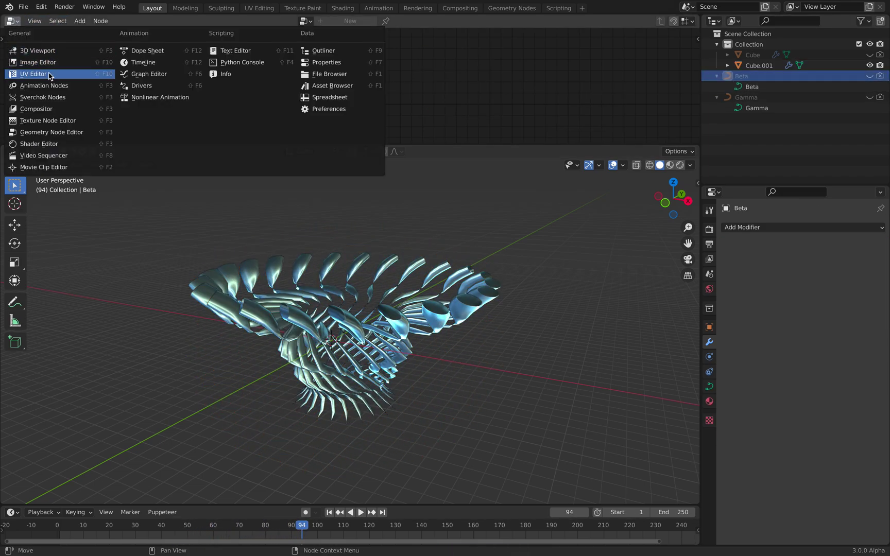
{"action": "left_click", "coordinate": [50, 99]}
{"action": "left_click_drag", "start_coordinate": [232, 144], "coordinate": [232, 173]}
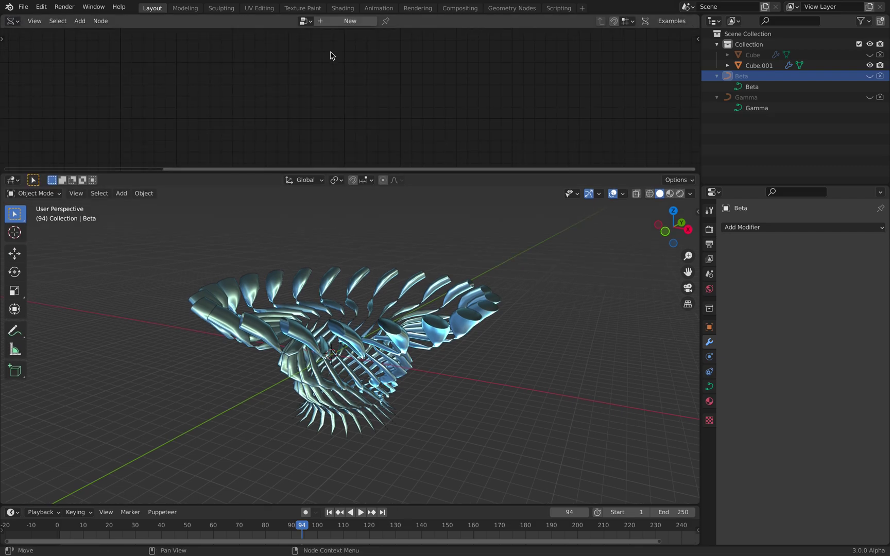
{"action": "left_click", "coordinate": [305, 20]}
{"action": "left_click", "coordinate": [314, 33]}
Set the Noise Displace node's strength to 5.00 on all three axes
{"action": "middle_click_drag", "start_coordinate": [246, 89], "coordinate": [305, 188]}
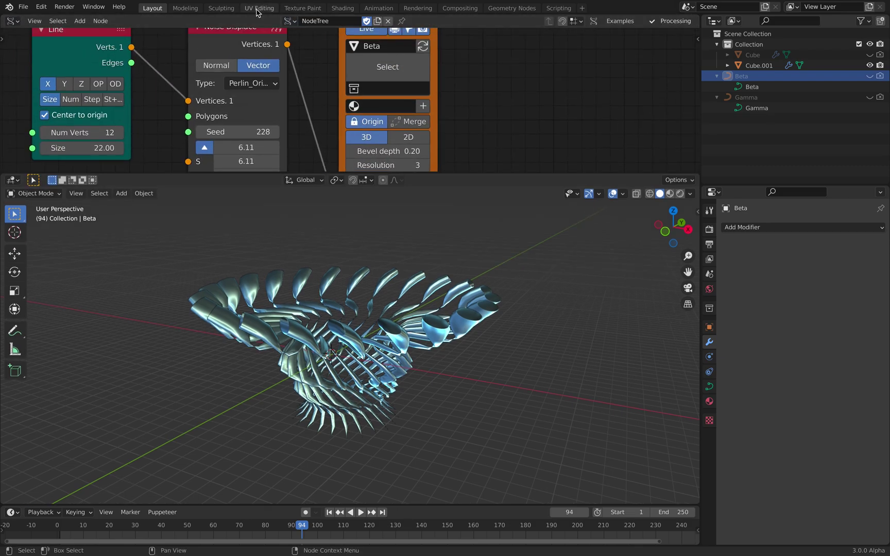
{"action": "scroll", "coordinate": [271, 127], "scroll_direction": "down", "scroll_amount": 2}
{"action": "middle_click_drag", "start_coordinate": [269, 134], "coordinate": [263, 92]}
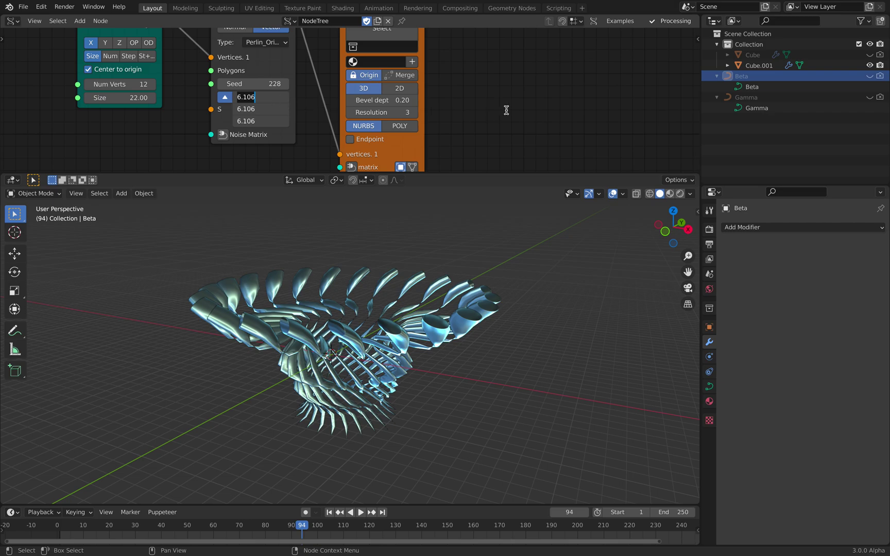
{"action": "middle_click_drag", "start_coordinate": [457, 205], "coordinate": [397, 218]}
{"action": "middle_click_drag", "start_coordinate": [460, 97], "coordinate": [470, 144]}
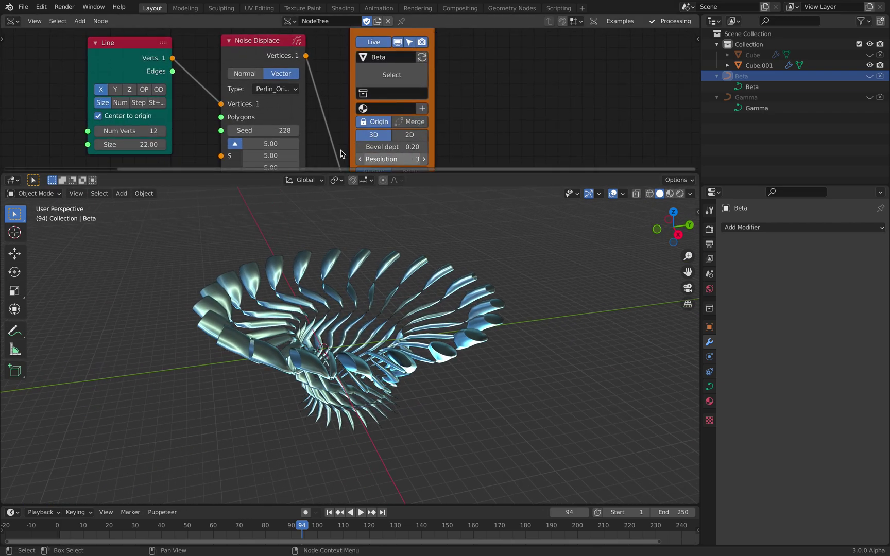
Set the Line node's Size to 7.06 and preview the animation in the 3D viewport
{"action": "middle_click_drag", "start_coordinate": [281, 103], "coordinate": [281, 70]}
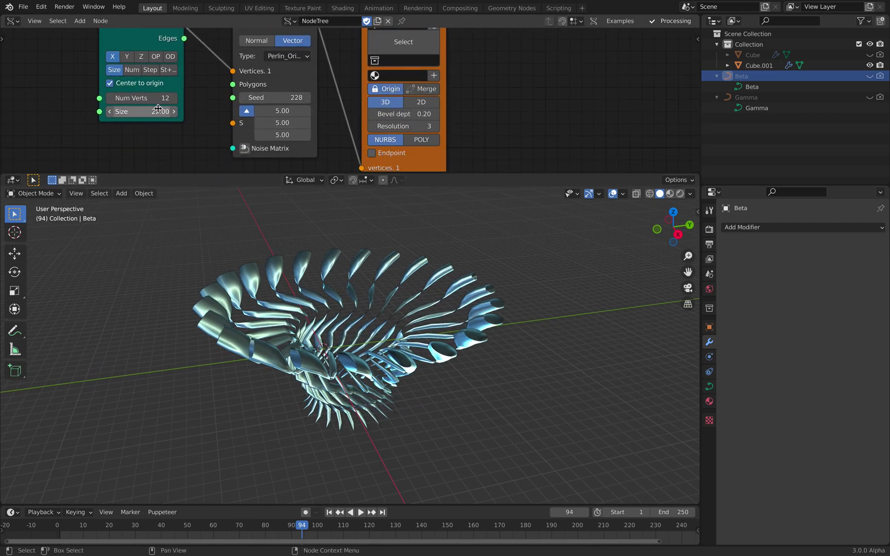
{"action": "left_click_drag", "start_coordinate": [142, 112], "coordinate": [123, 111]}
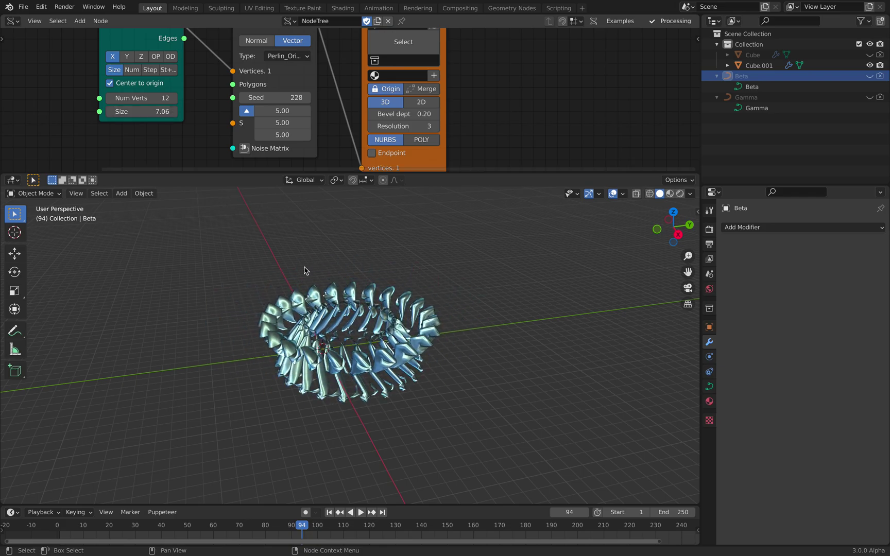
{"action": "middle_click_drag", "start_coordinate": [305, 271], "coordinate": [302, 312]}
{"action": "key", "text": "space"}
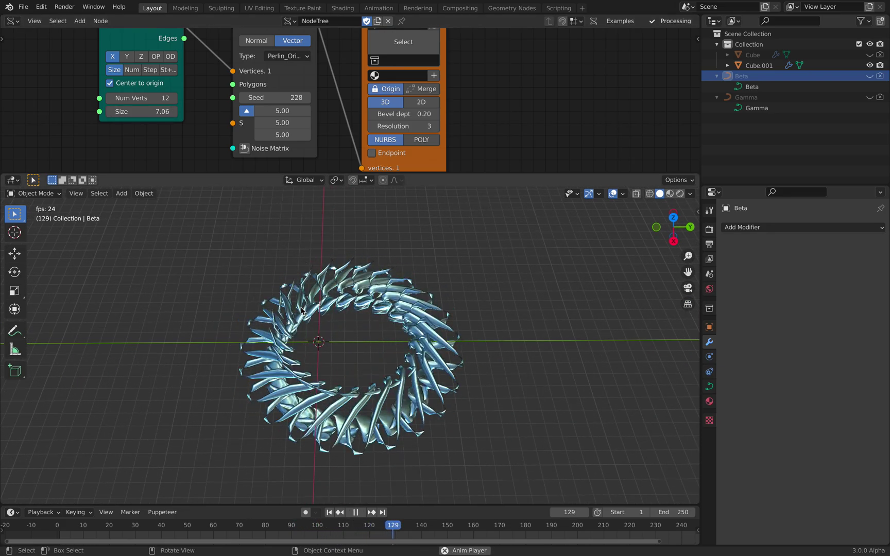
{"action": "key", "text": "space"}
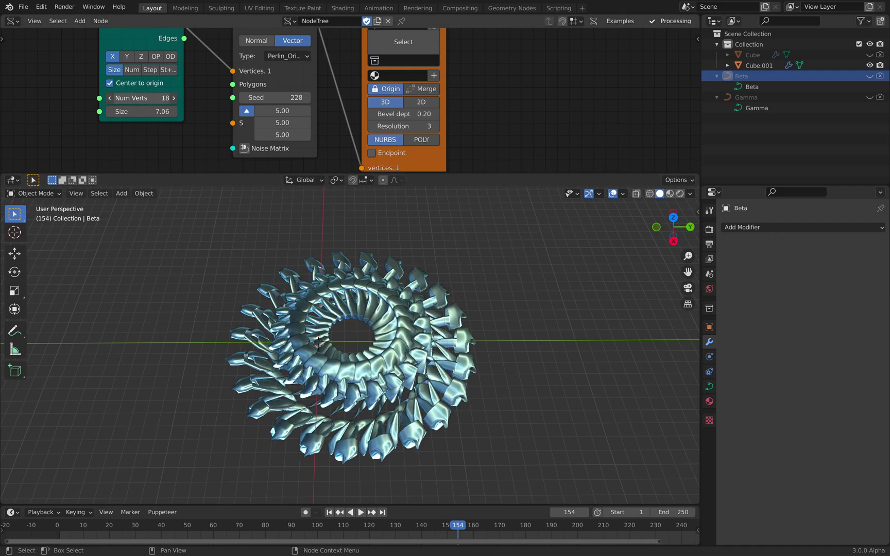
Preview the animation and set the Line node's Num Verts to 138 and Size to 14.38
{"action": "middle_click_drag", "start_coordinate": [460, 280], "coordinate": [456, 315]}
{"action": "key", "text": "space"}
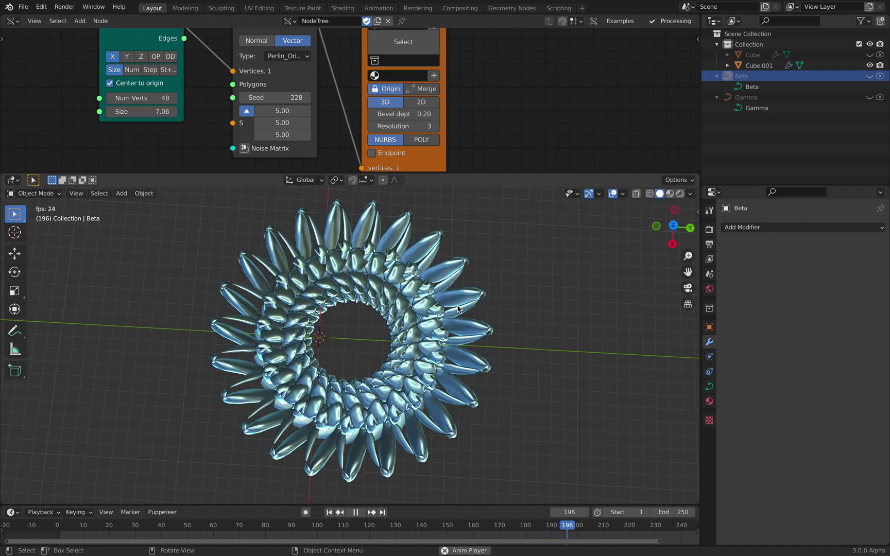
{"action": "key", "text": "space"}
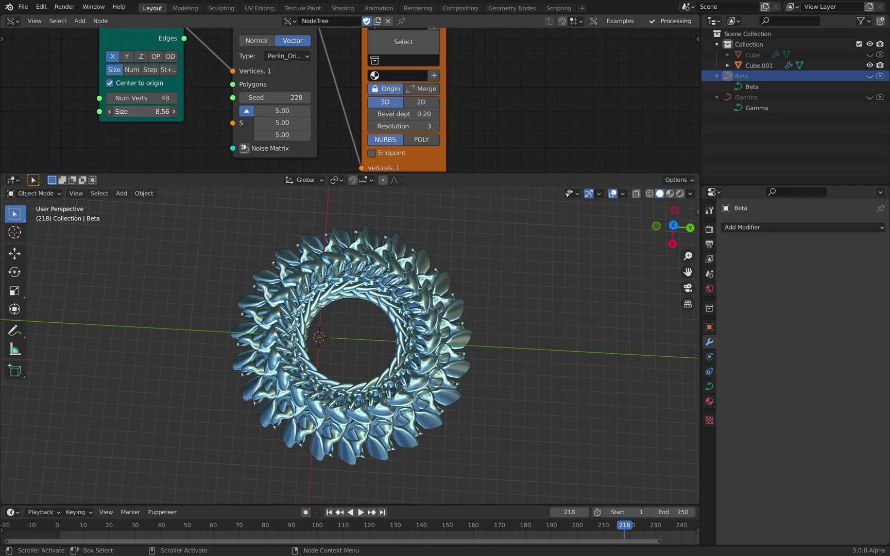
{"action": "left_click_drag", "start_coordinate": [142, 111], "coordinate": [178, 98]}
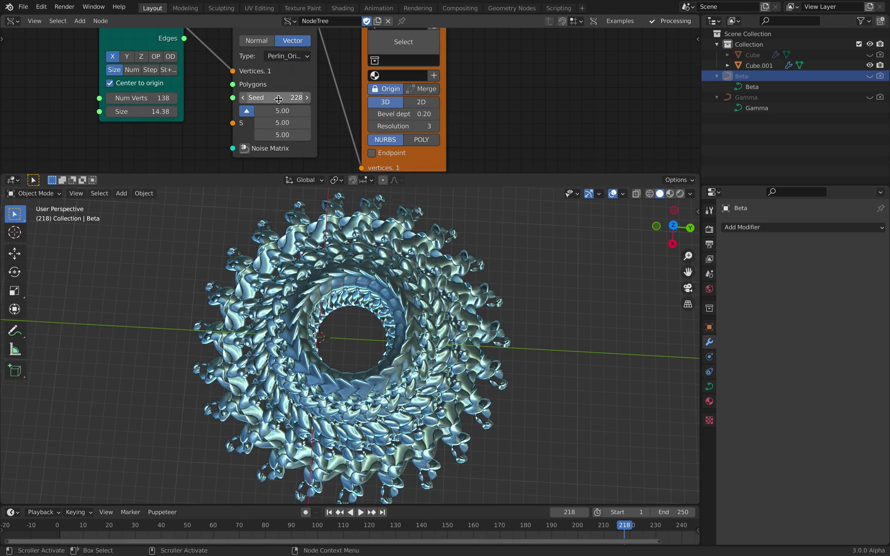
Set the Noise Displace node's Seed to 304 and its strength to 5.61 on all axes, and save the scene
{"action": "left_click_drag", "start_coordinate": [278, 98], "coordinate": [1, 149]}
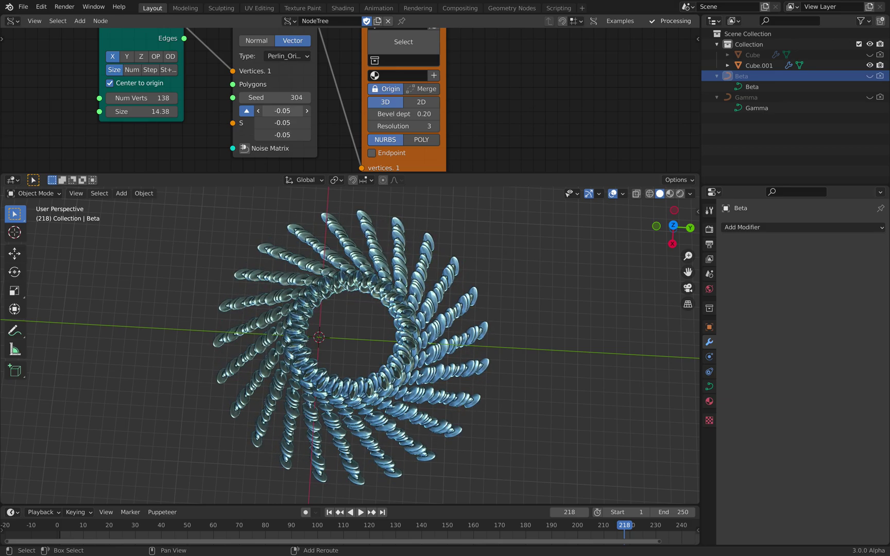
{"action": "left_click_drag", "start_coordinate": [283, 111], "coordinate": [309, 119]}
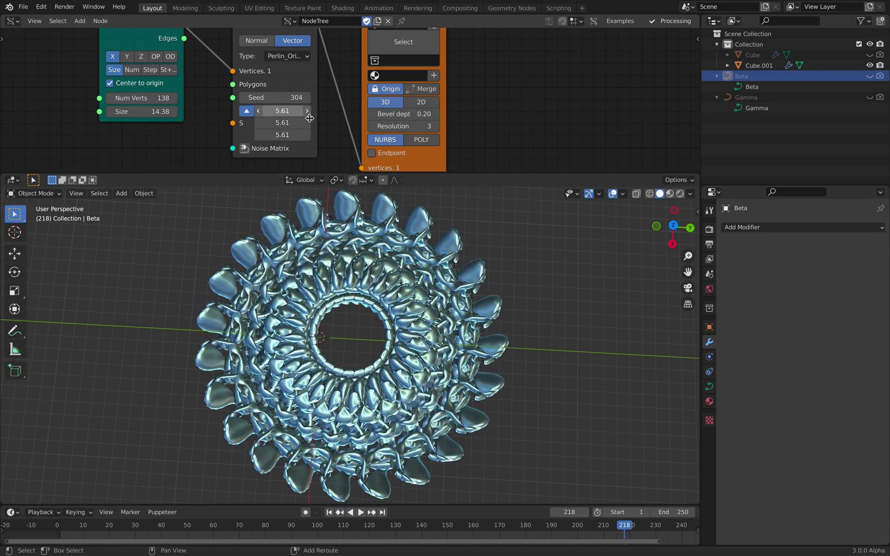
{"action": "middle_click_drag", "start_coordinate": [554, 303], "coordinate": [569, 271]}
{"action": "key", "text": "ctrl+s"}
Play the animation from the top view and examine the radial form from an angled perspective
{"action": "double_click", "coordinate": [673, 227]}
{"action": "key", "text": "ctrl+KP_7"}
{"action": "left_click", "coordinate": [672, 227]}
{"action": "key", "text": "space"}
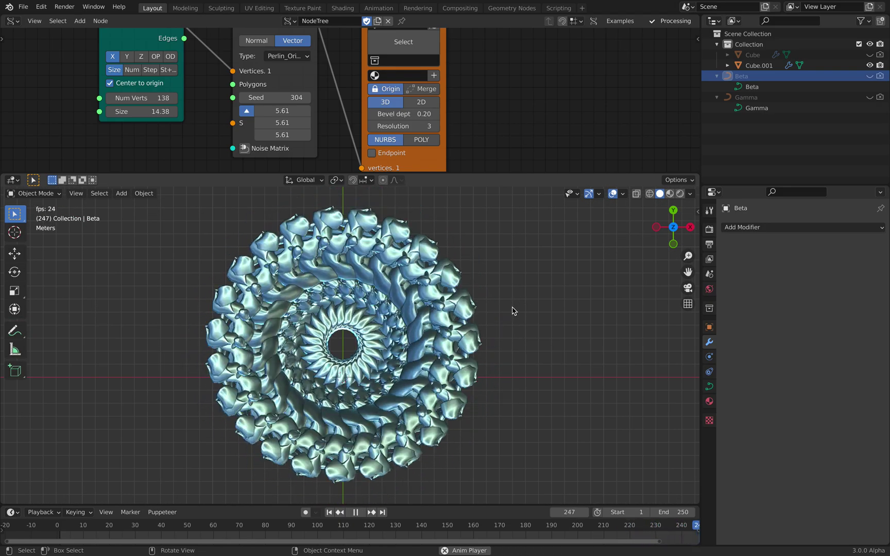
{"action": "middle_click_drag", "start_coordinate": [515, 311], "coordinate": [420, 347]}
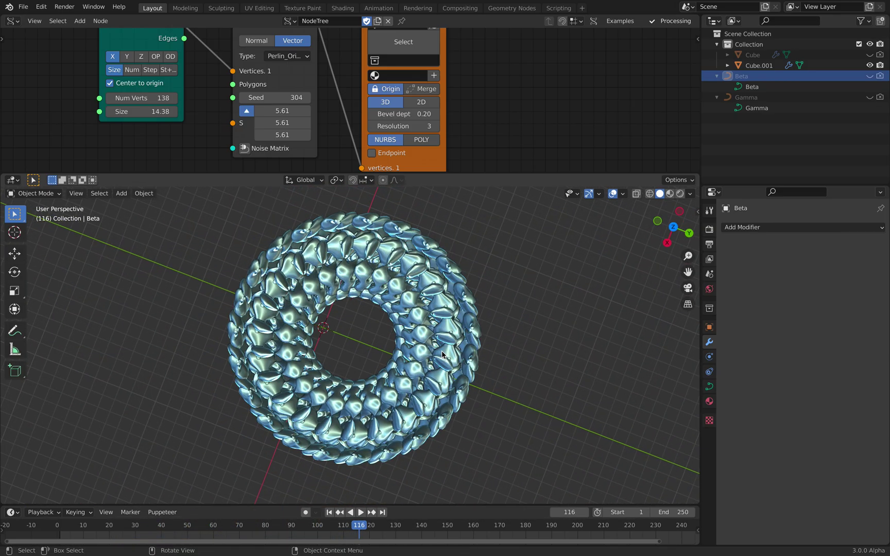
Examine the playing animation in a full-screen viewport, restore the layout, and hide the viewport overlays
{"action": "key", "text": "ctrl+alt+space"}
{"action": "scroll", "coordinate": [443, 348], "scroll_direction": "up", "scroll_amount": 3}
{"action": "scroll", "coordinate": [447, 348], "scroll_direction": "down", "scroll_amount": 3}
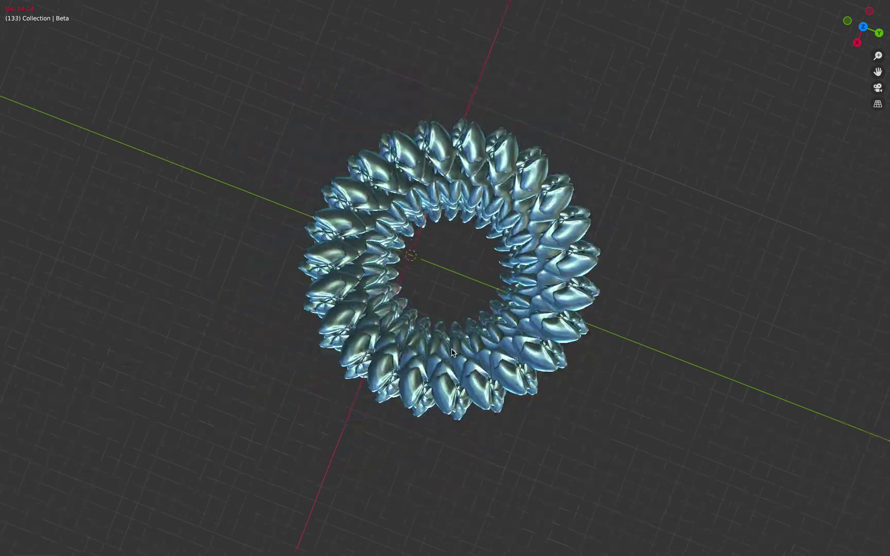
{"action": "middle_click_drag", "start_coordinate": [449, 347], "coordinate": [466, 361]}
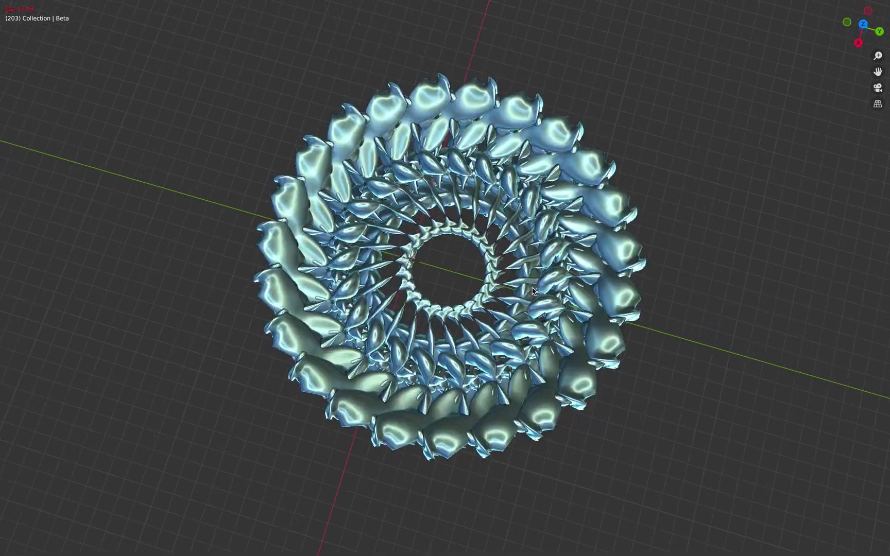
{"action": "key", "text": "ctrl+alt+space"}
{"action": "left_click", "coordinate": [612, 194]}
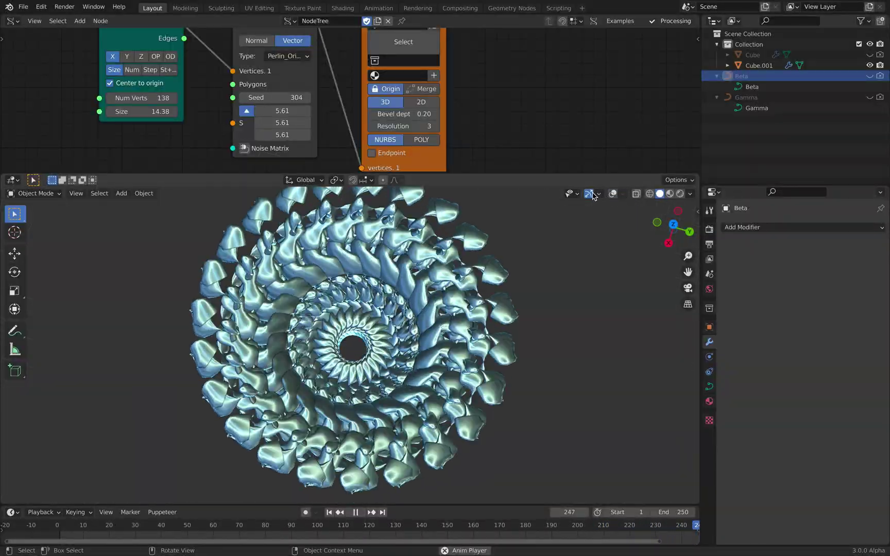